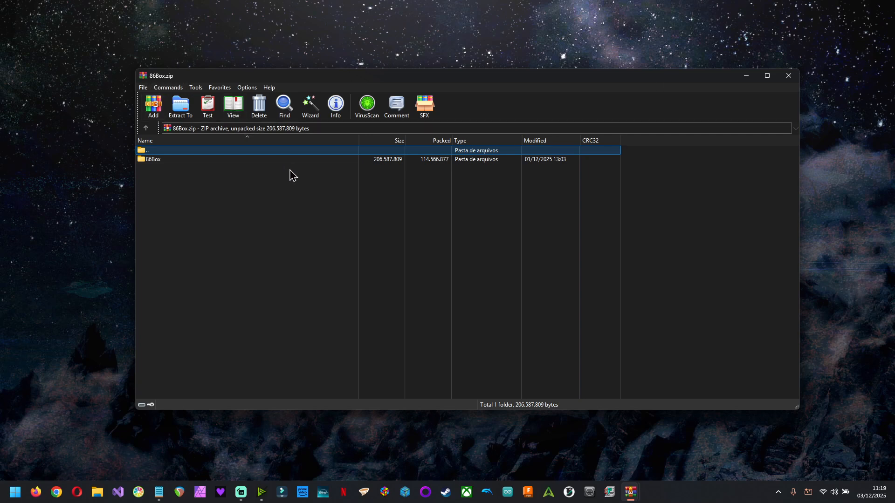
# - Extract the 86Box.zip archive to c:\Program Files and close the archive window
pyautogui.click(178, 107)
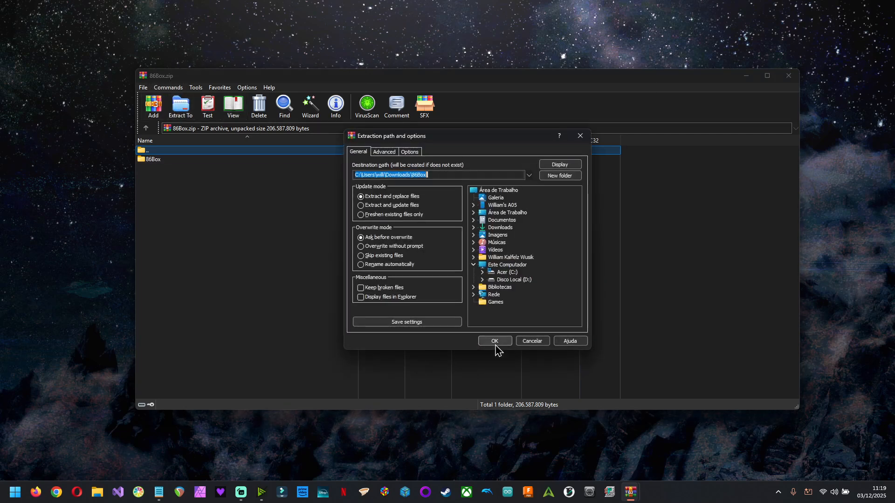
pyautogui.write('c:\\pro')
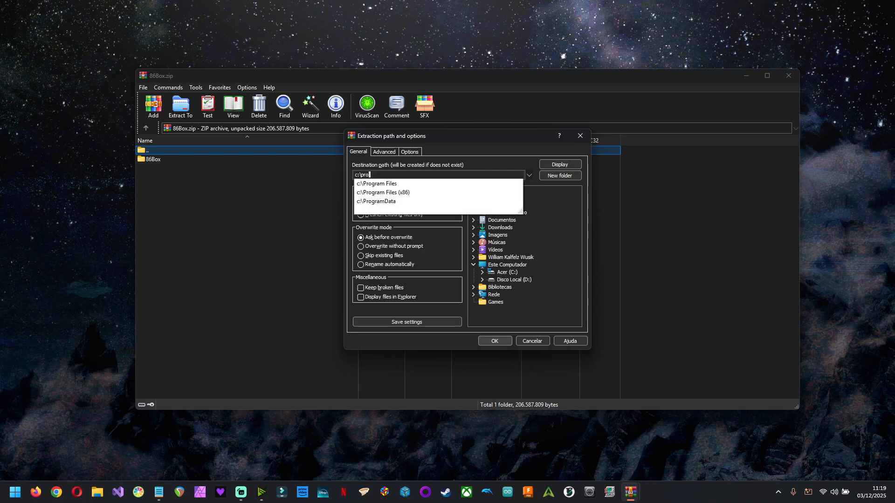
pyautogui.press('Down')
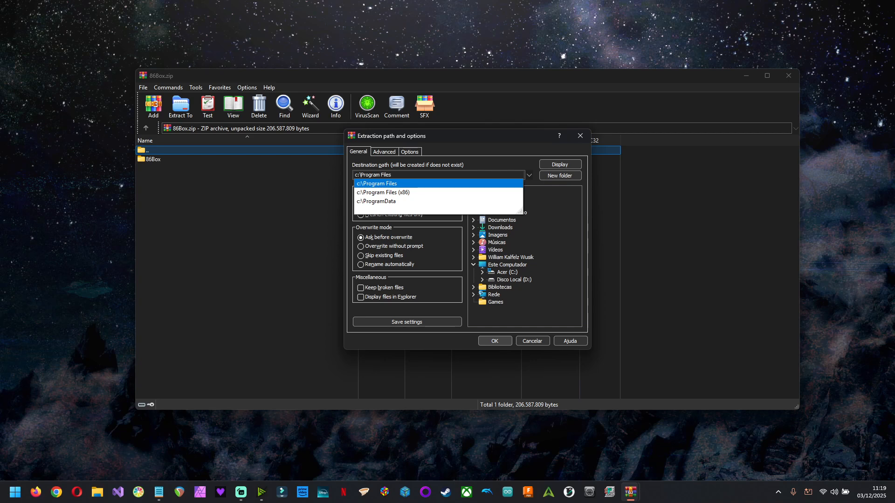
pyautogui.press('Return')
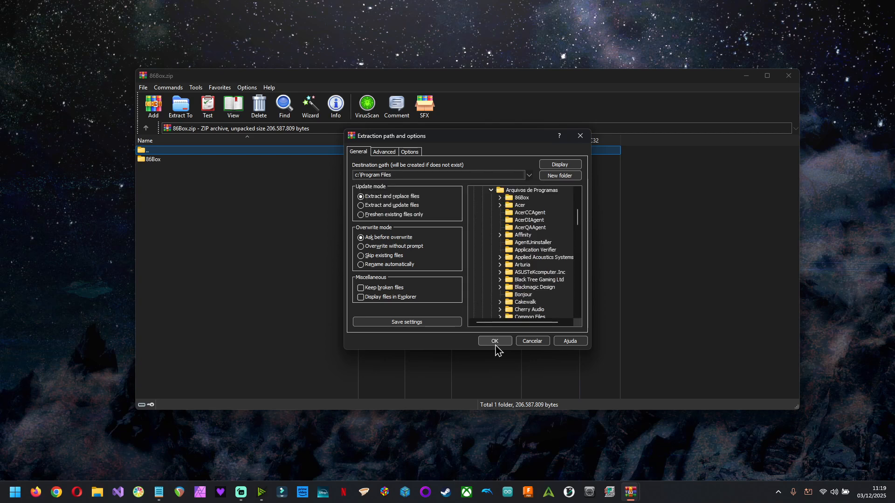
pyautogui.click(495, 344)
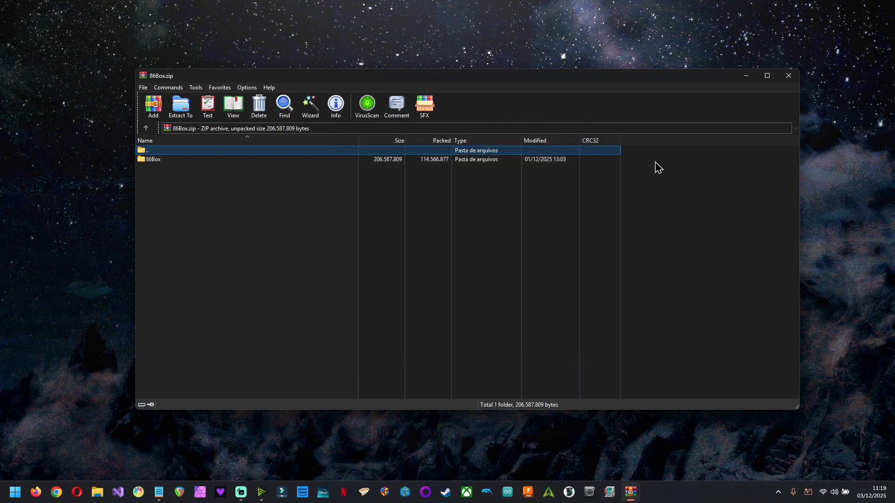
pyautogui.click(789, 78)
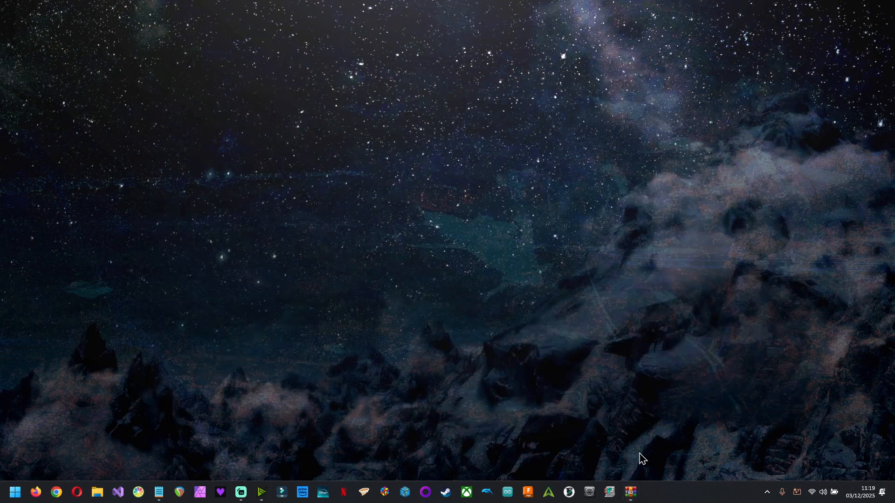
# - Launch the 86Box VM manager and maximize its window
pyautogui.click(606, 493)
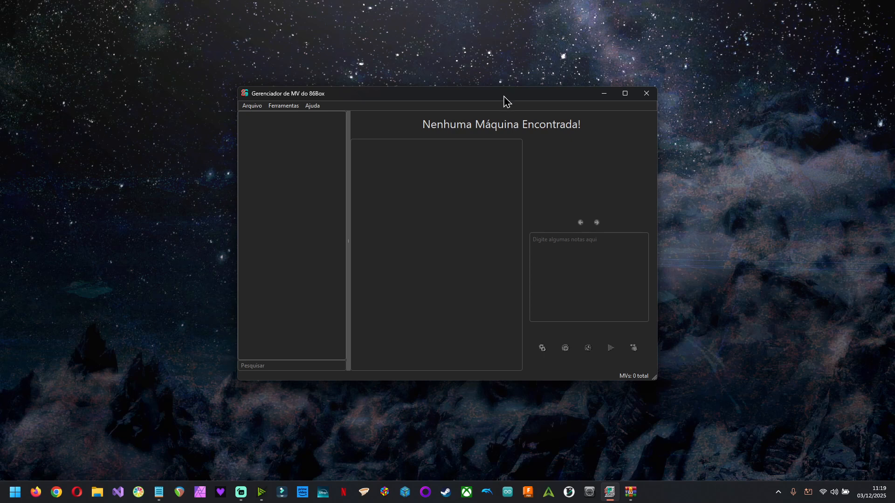
pyautogui.moveTo(506, 95); pyautogui.dragTo(538, 3)
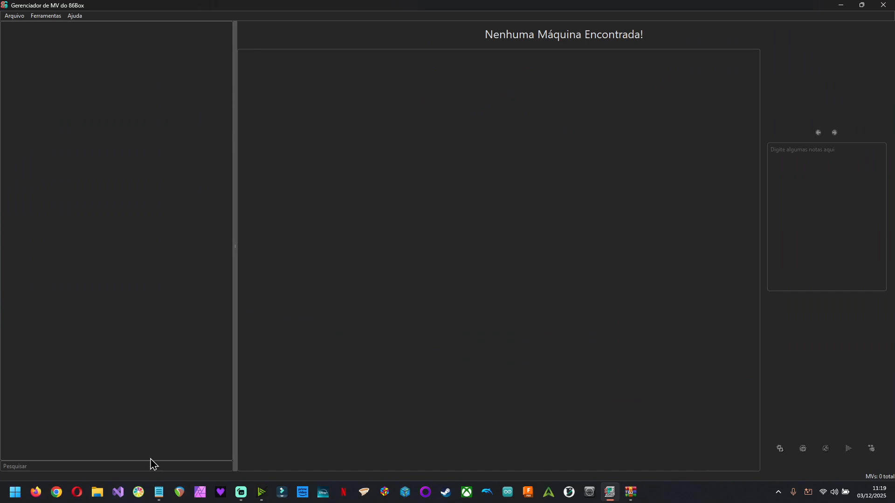
# - Select all the text of the Voyetra 86Box Settings.txt note to copy it
pyautogui.click(159, 492)
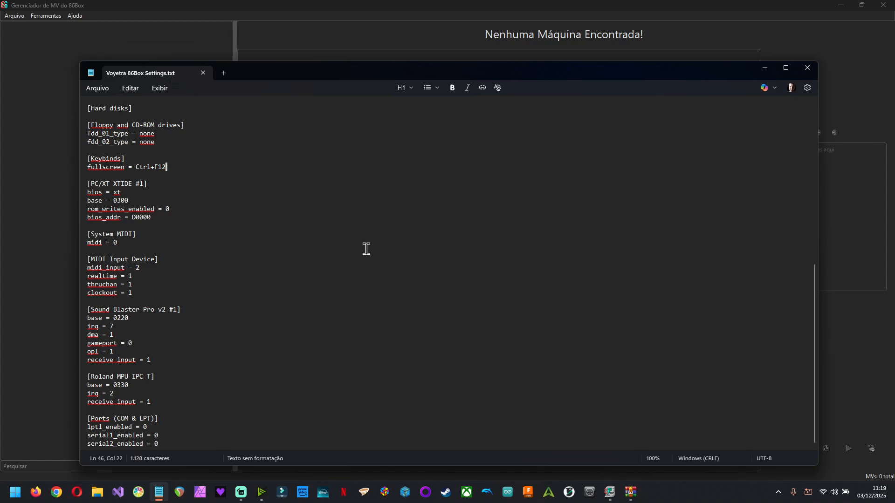
pyautogui.hotkey('ctrl', 'a')
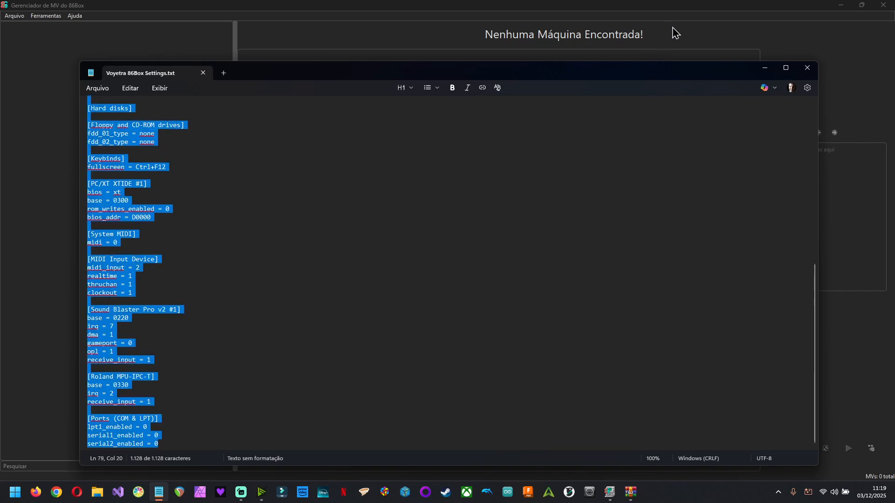
# - Start a new machine using an existing configuration and paste the copied settings text into it
pyautogui.click(18, 17)
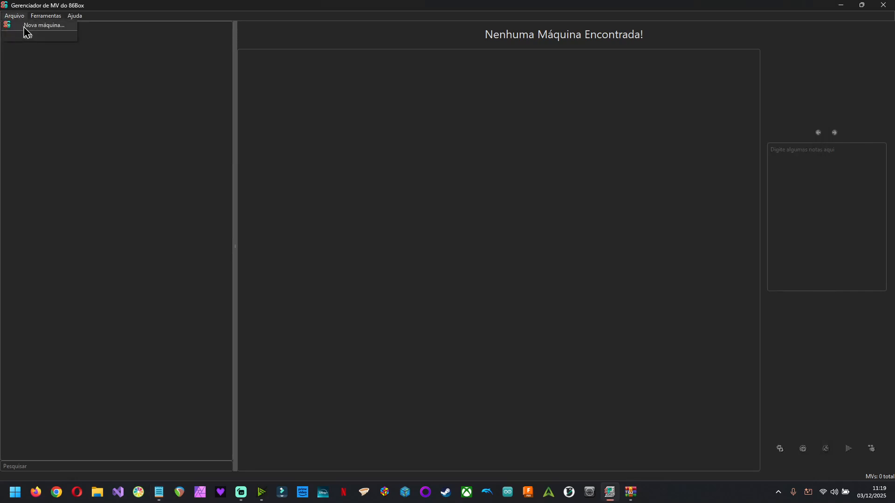
pyautogui.click(27, 26)
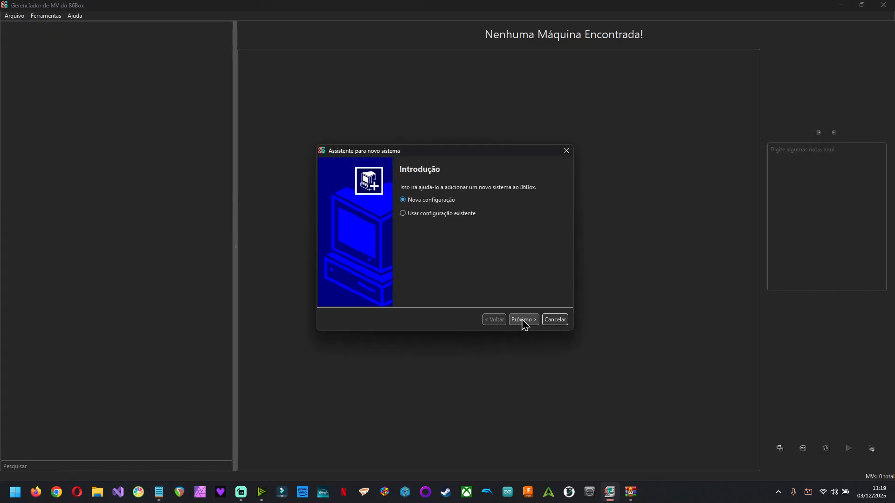
pyautogui.click(437, 215)
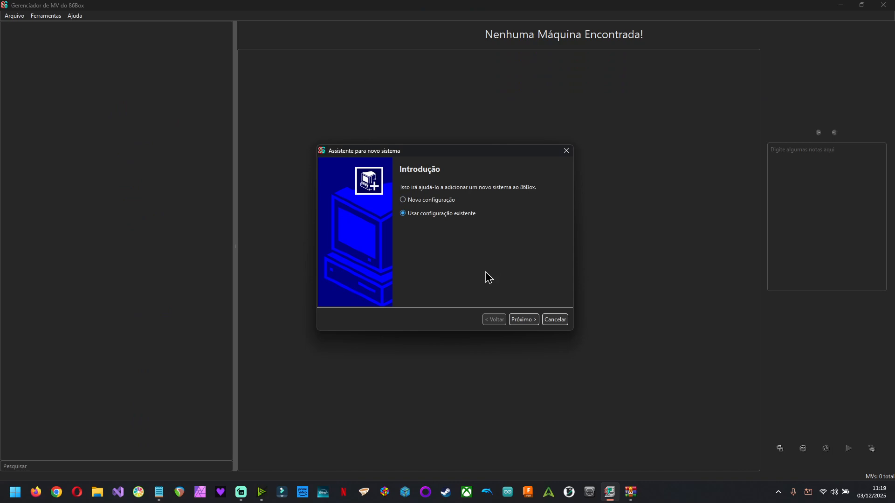
pyautogui.click(525, 321)
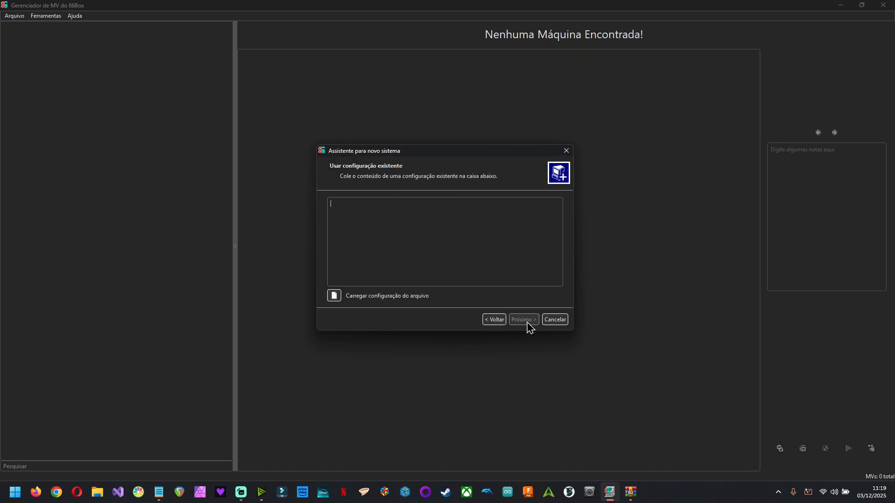
pyautogui.hotkey('ctrl', 'v')
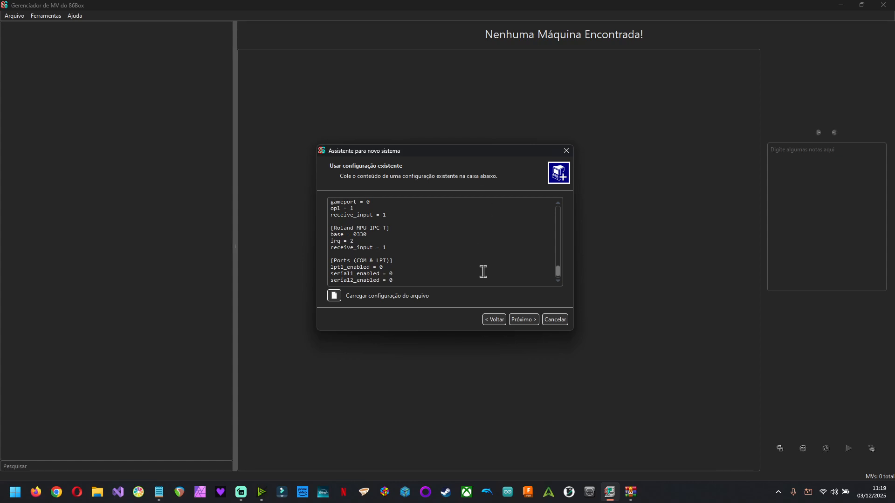
pyautogui.hotkey('ctrl', 'Home')
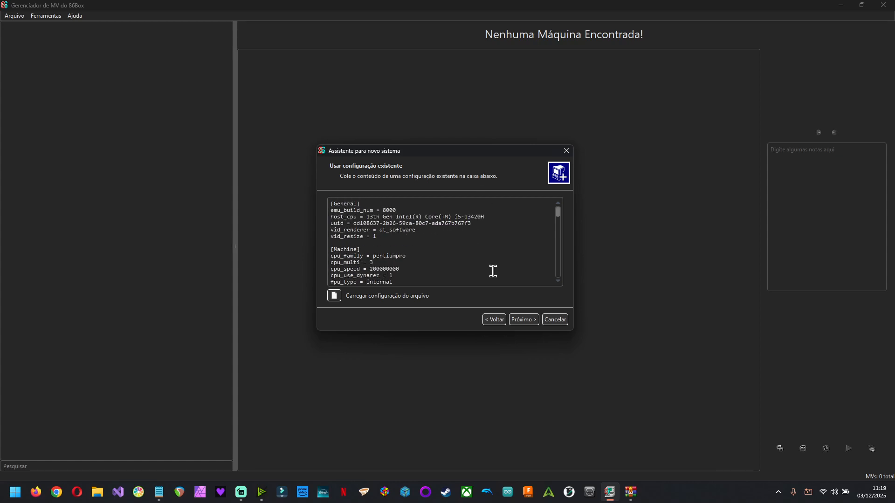
pyautogui.click(533, 324)
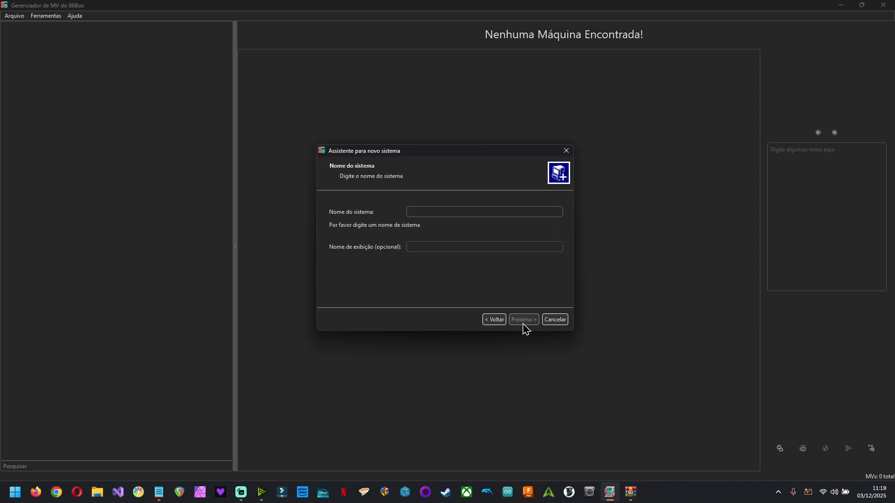
# - Name the new system Voyetra and continue to the machine settings
pyautogui.write('Voyetra')
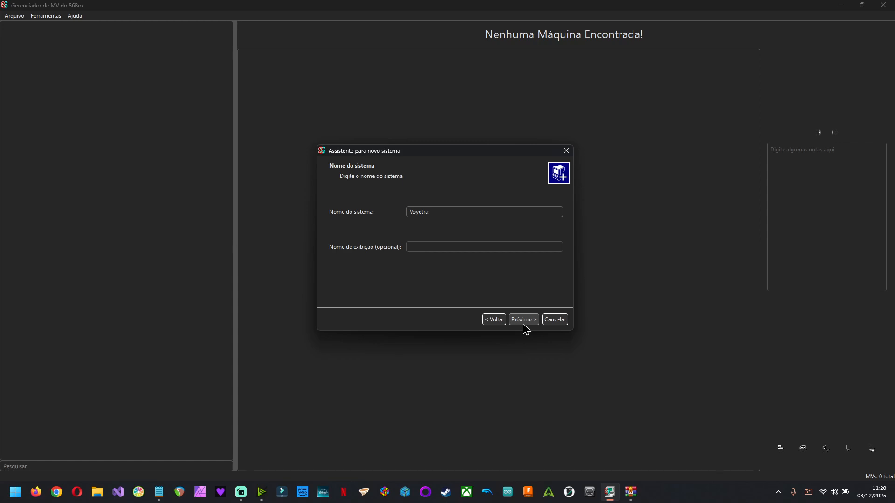
pyautogui.click(524, 324)
pyautogui.click(525, 325)
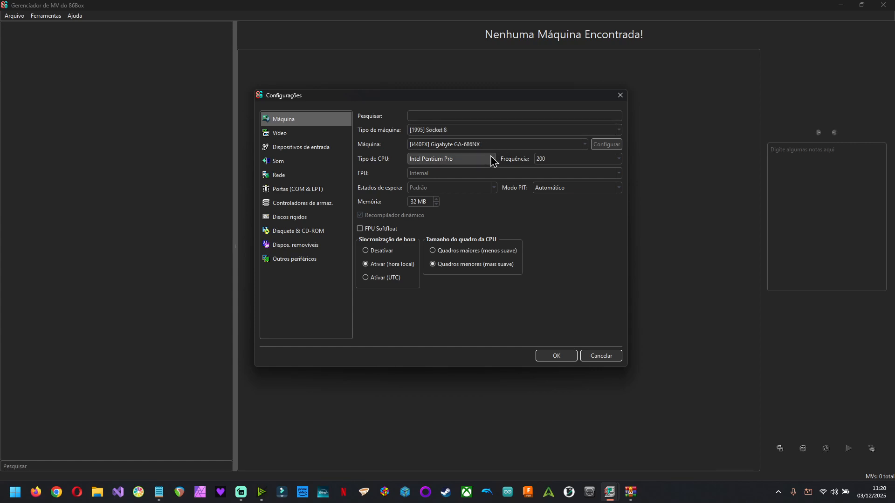
# - Open the hard disks settings and start adding an existing disk
pyautogui.click(302, 222)
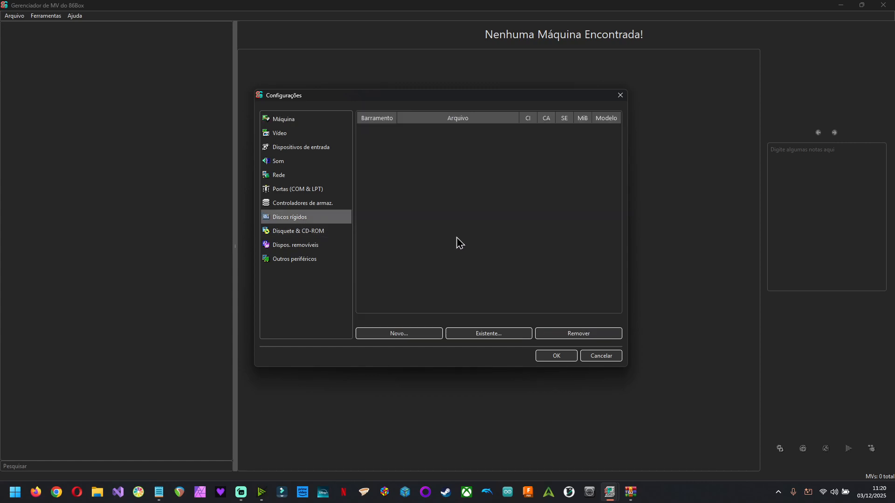
pyautogui.click(493, 336)
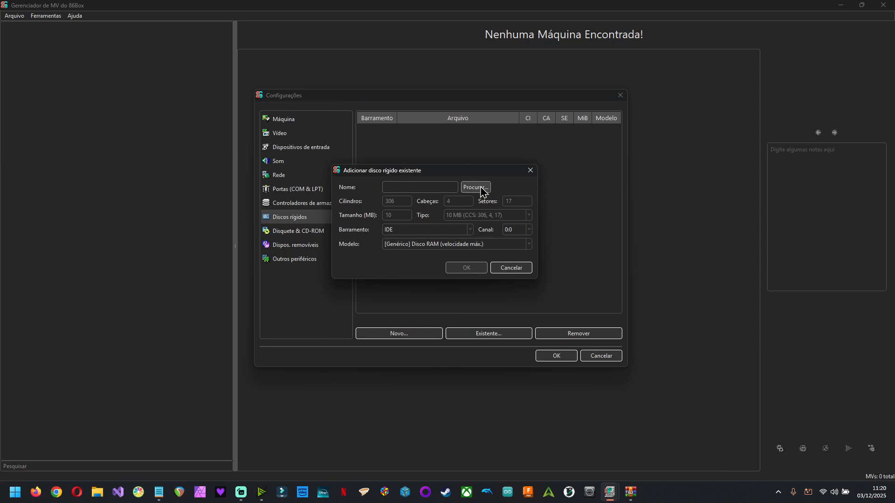
# - Close the settings note and the DOS.zip archive window
pyautogui.hotkey('alt', 'Tab')
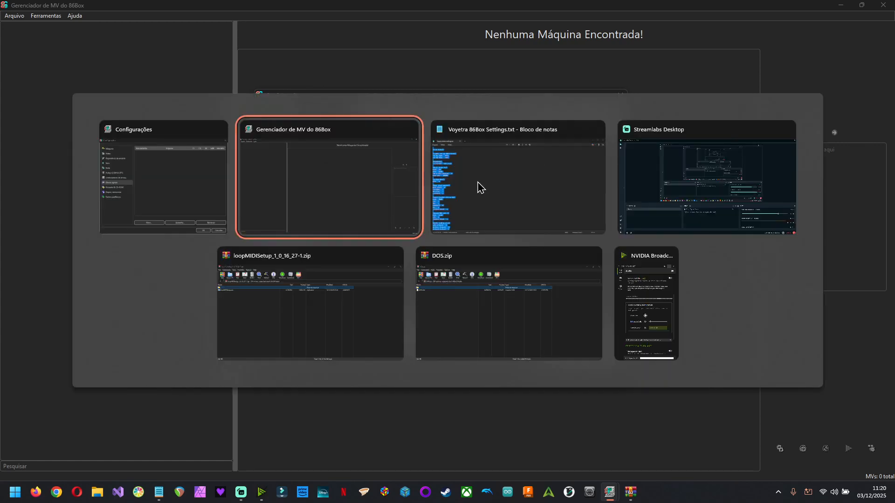
pyautogui.click(481, 186)
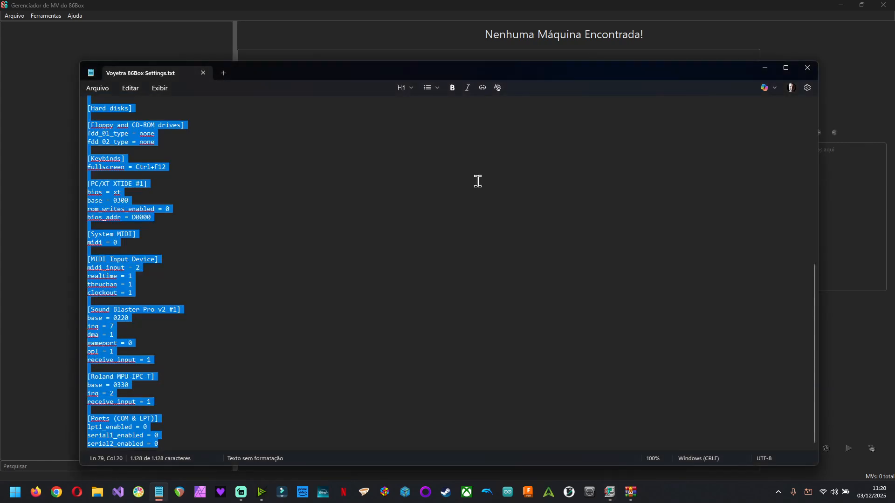
pyautogui.hotkey('alt', 'F4')
pyautogui.hotkey('alt', 'Tab')
pyautogui.press('Tab')
pyautogui.press('Tab')
pyautogui.press('Tab')
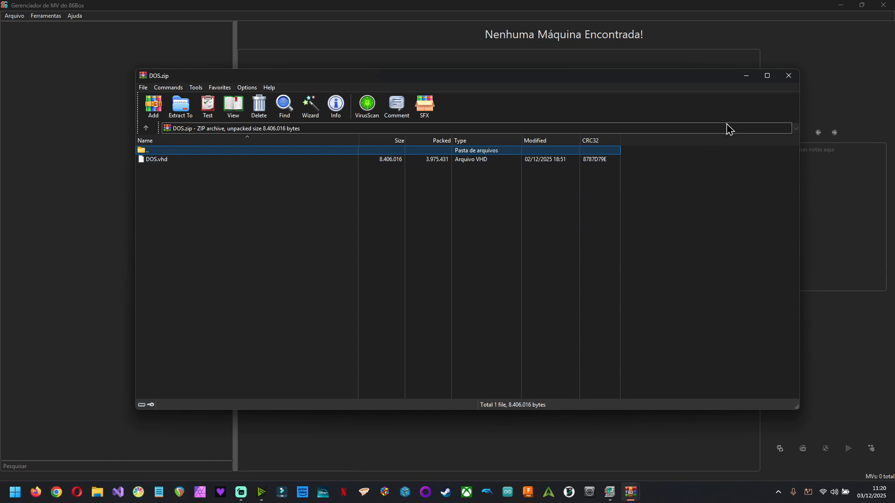
pyautogui.click(789, 76)
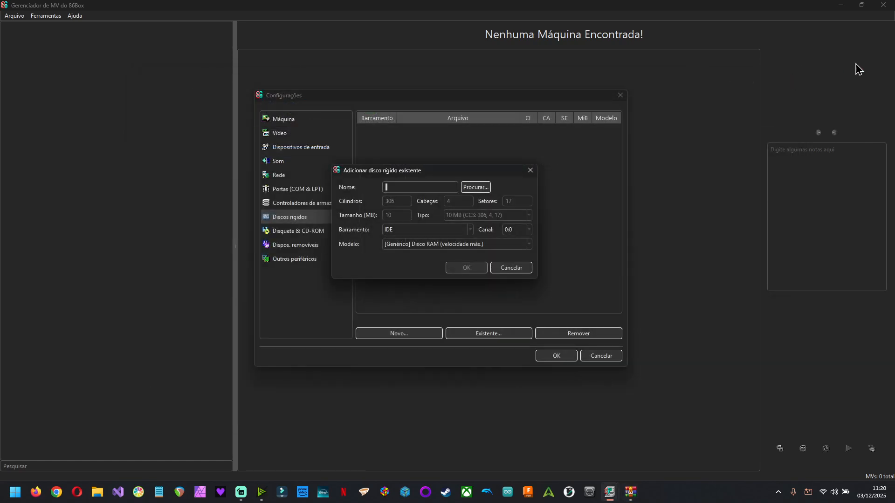
# - Browse to D:\86Box HDDs\DOS.vhd and add it as the existing hard disk
pyautogui.click(479, 190)
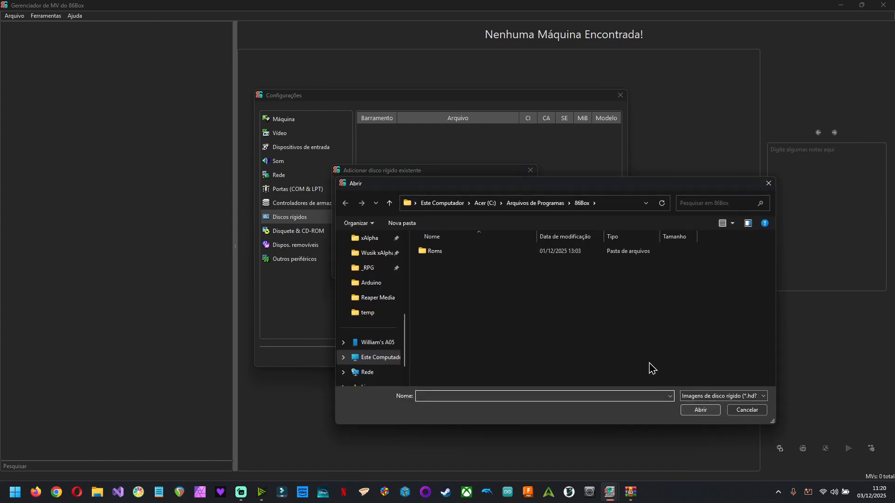
pyautogui.write('d:')
pyautogui.press('Return')
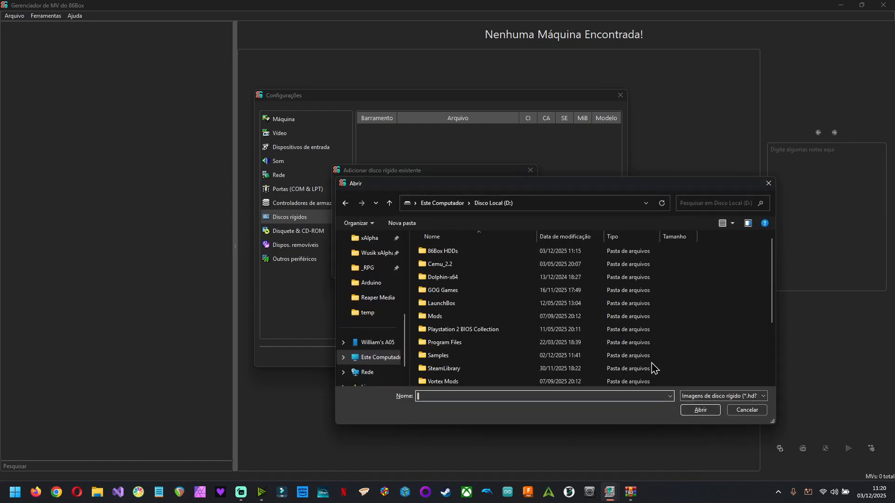
pyautogui.doubleClick(474, 254)
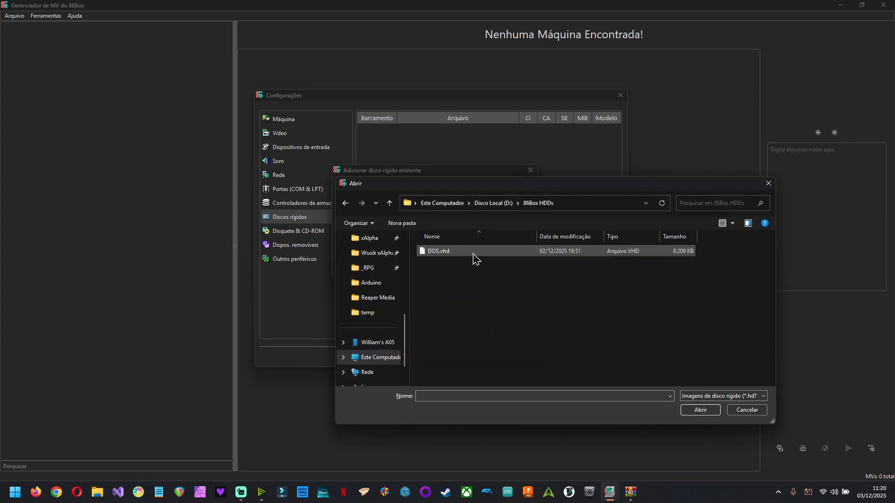
pyautogui.doubleClick(474, 254)
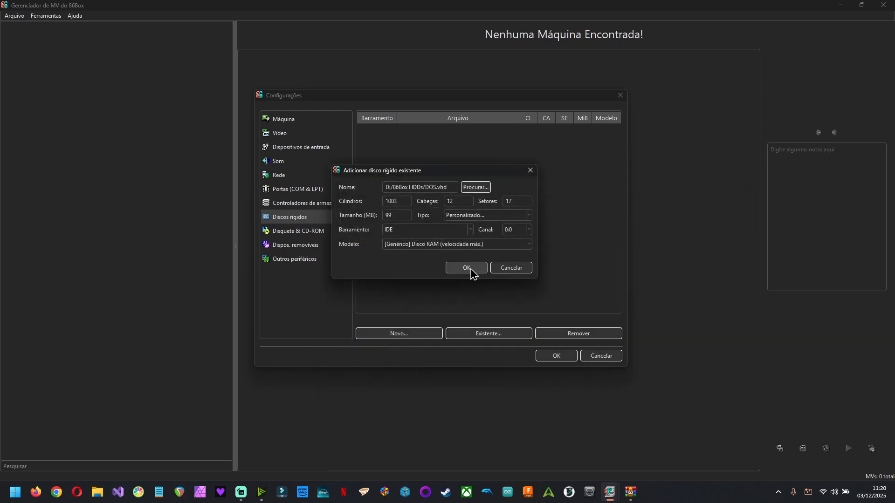
pyautogui.click(466, 268)
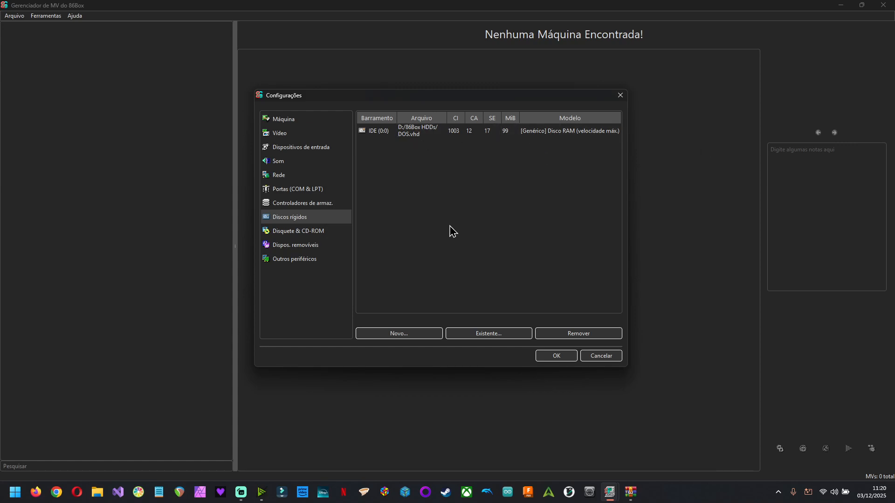
# - In the sound settings, set the System MIDI output device to Microsoft GS Wavetable Synth 0
pyautogui.click(294, 166)
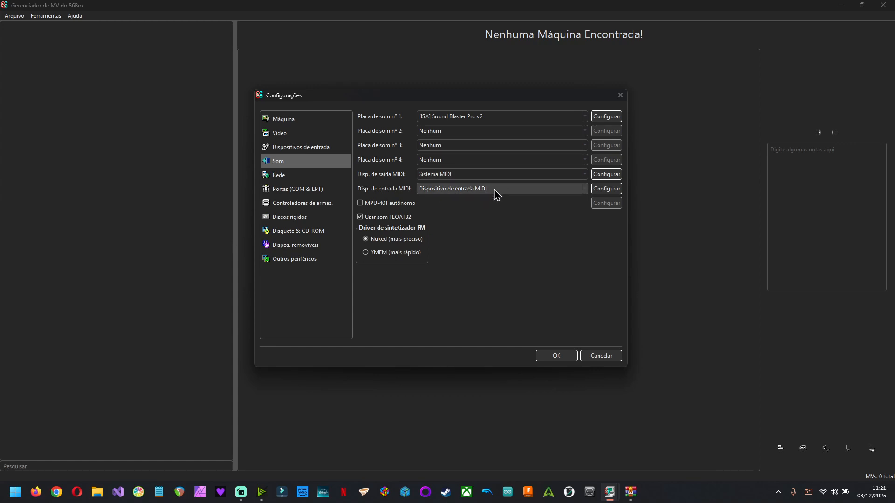
pyautogui.click(604, 175)
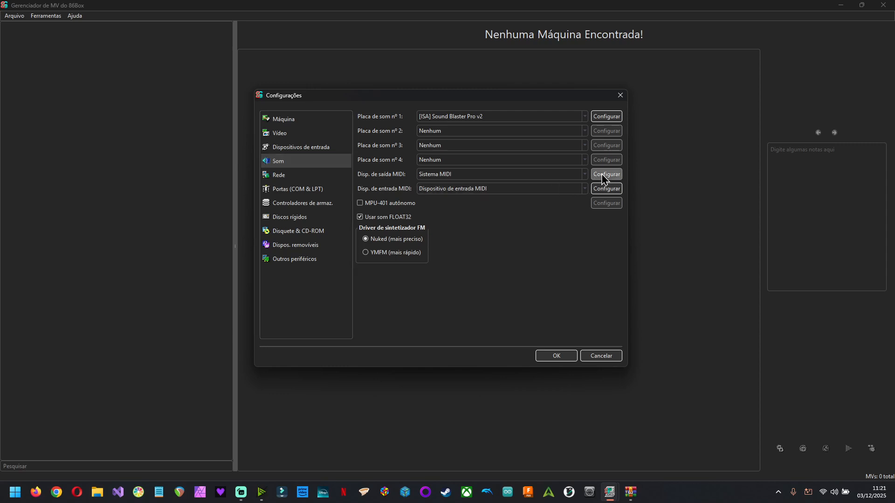
pyautogui.click(452, 234)
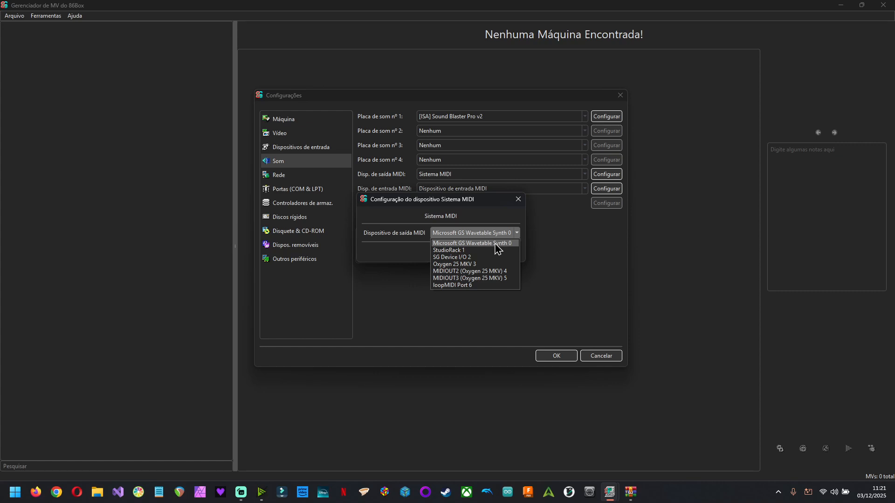
pyautogui.click(496, 244)
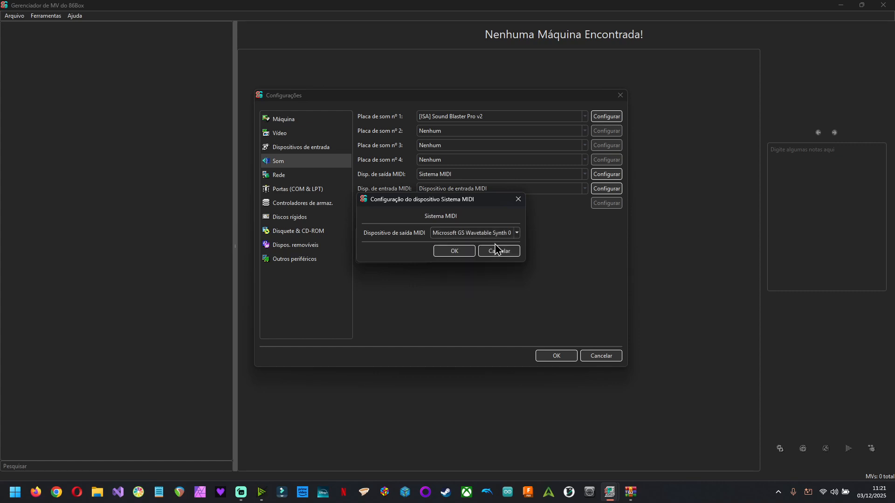
pyautogui.click(454, 252)
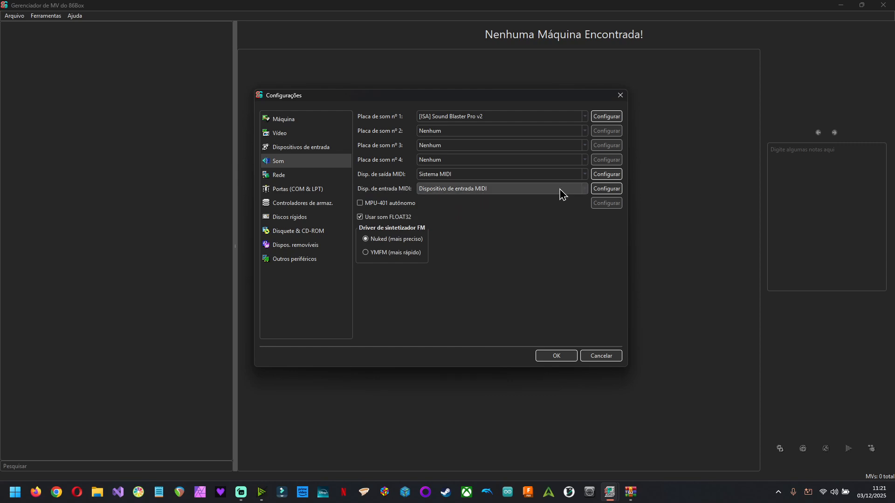
# - Keep Oxygen 25 MKV 2 as the MIDI input device in its configuration and save the machine settings
pyautogui.click(605, 189)
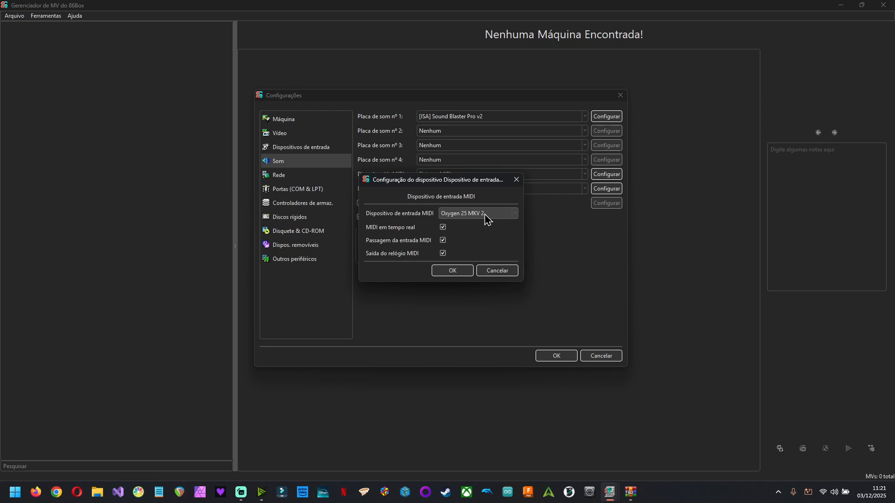
pyautogui.click(449, 273)
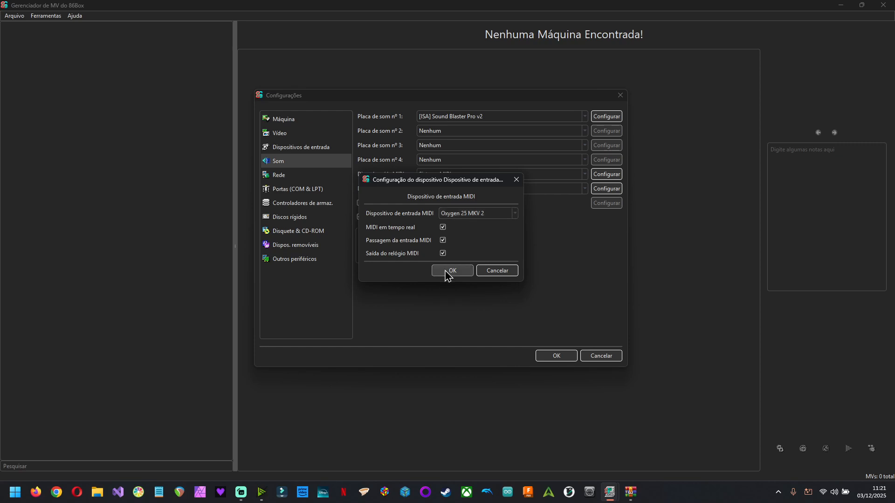
pyautogui.click(558, 357)
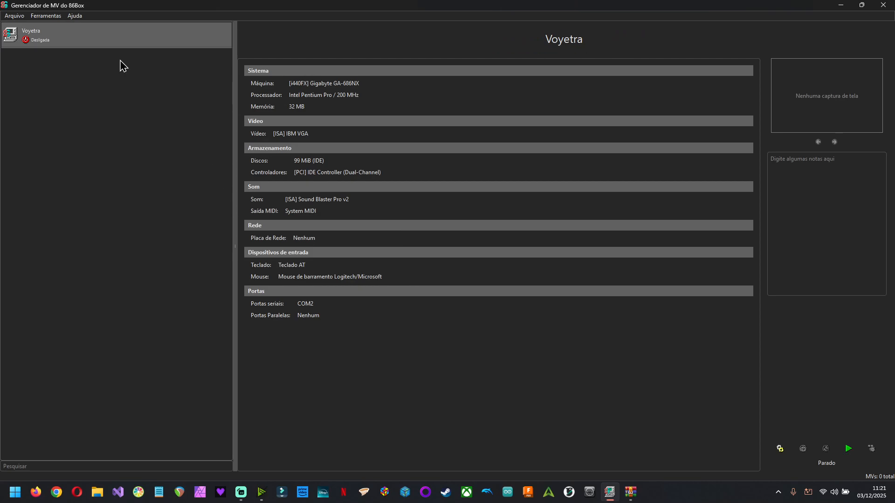
# - Start the Voyetra virtual machine and maximize its emulator window
pyautogui.doubleClick(149, 38)
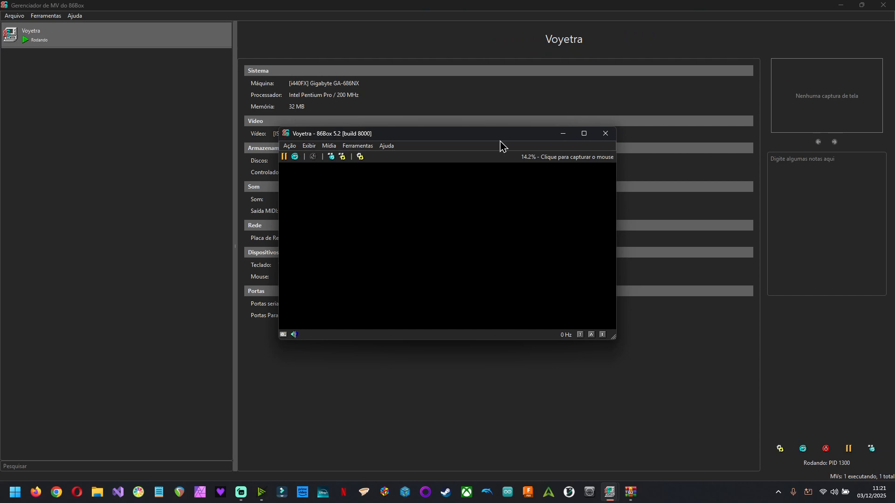
pyautogui.moveTo(474, 134); pyautogui.dragTo(485, 2)
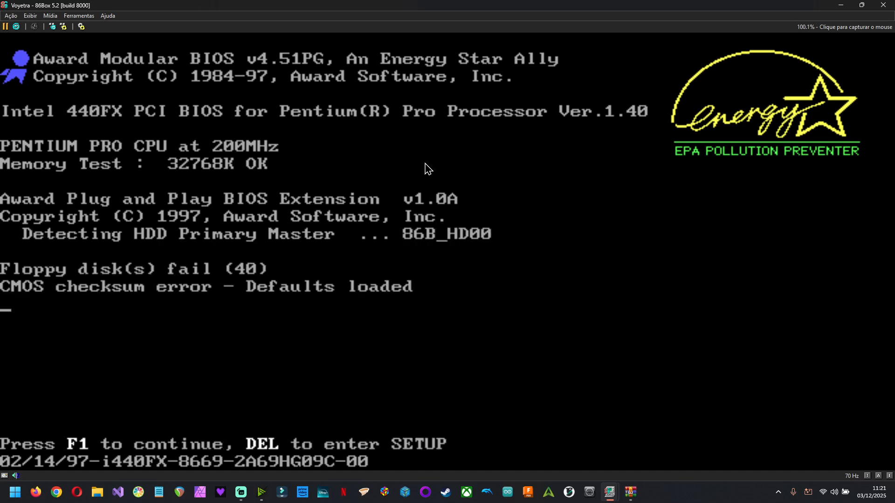
pyautogui.click(80, 16)
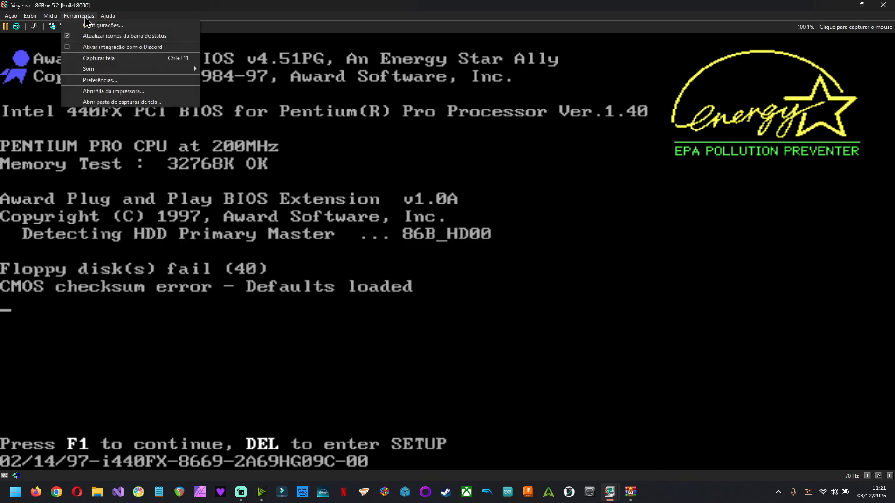
pyautogui.moveTo(31, 18)
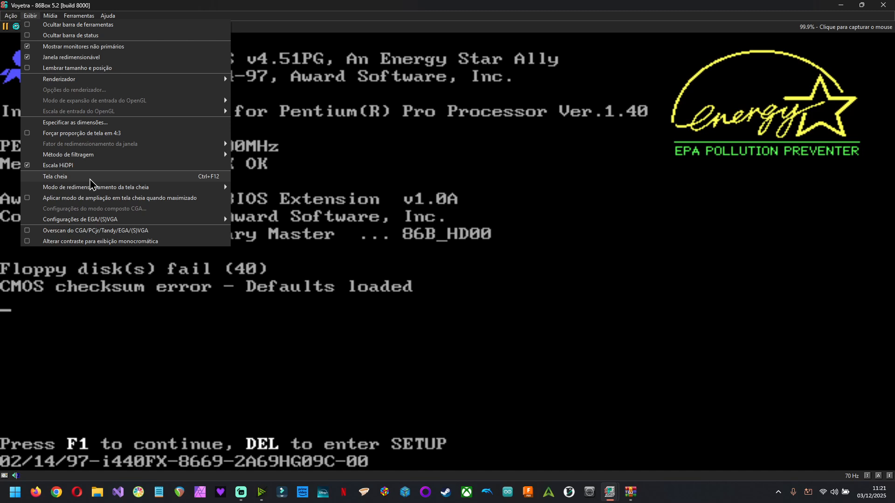
pyautogui.click(617, 6)
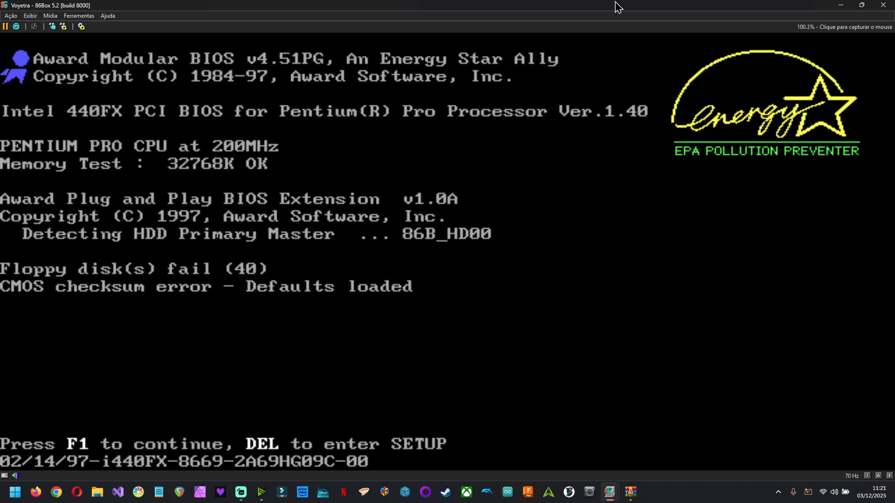
# - Capture the mouse, enter the BIOS setup utility, and save to CMOS and exit
pyautogui.click(569, 230)
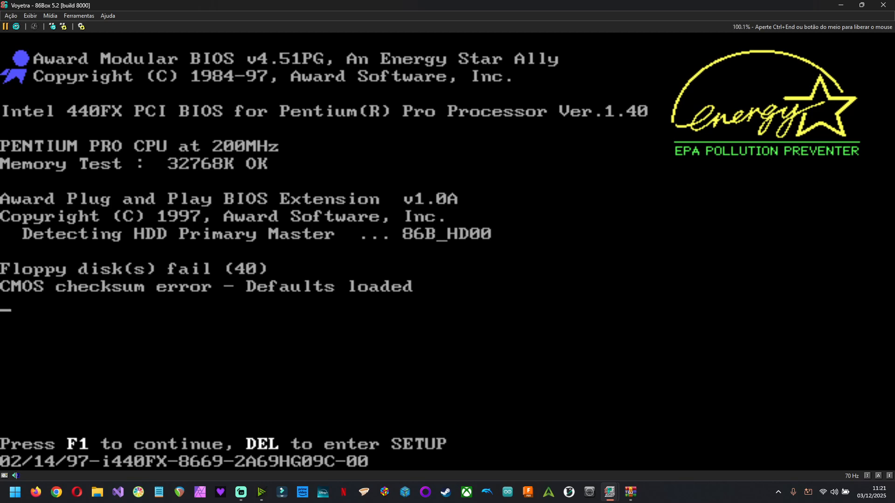
pyautogui.press('Delete')
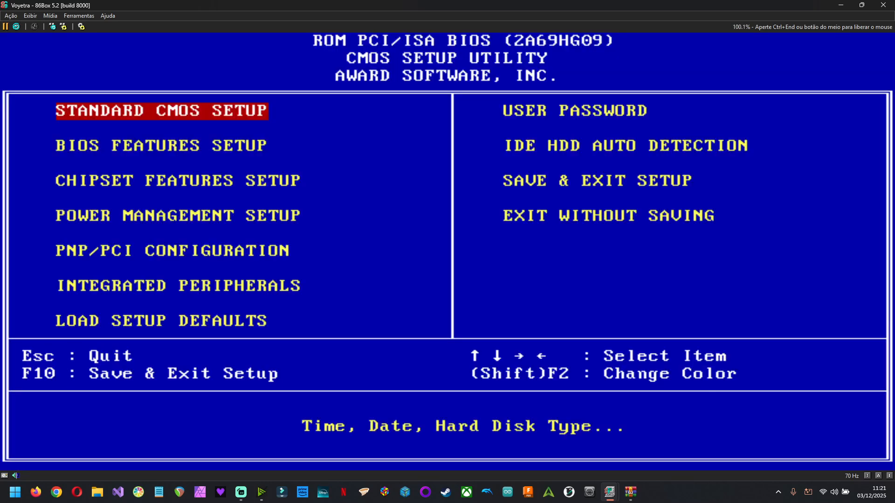
pyautogui.press('Right')
pyautogui.press('Down')
pyautogui.press('Down')
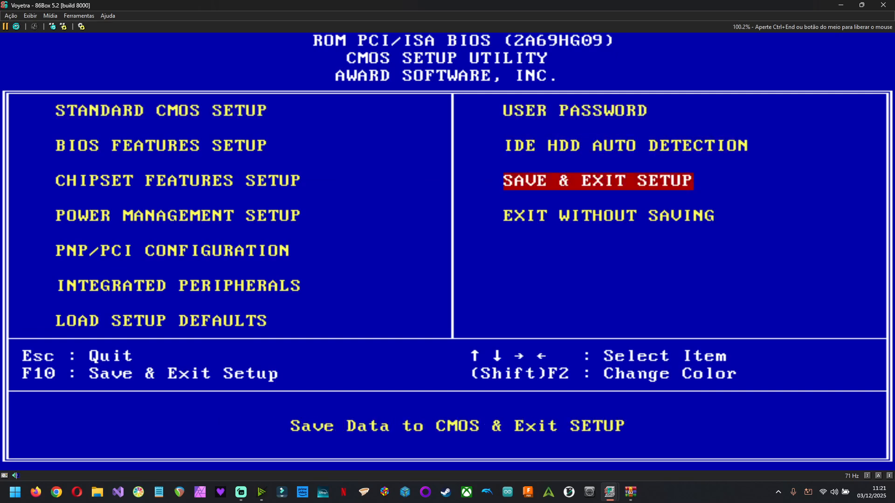
pyautogui.press('Return')
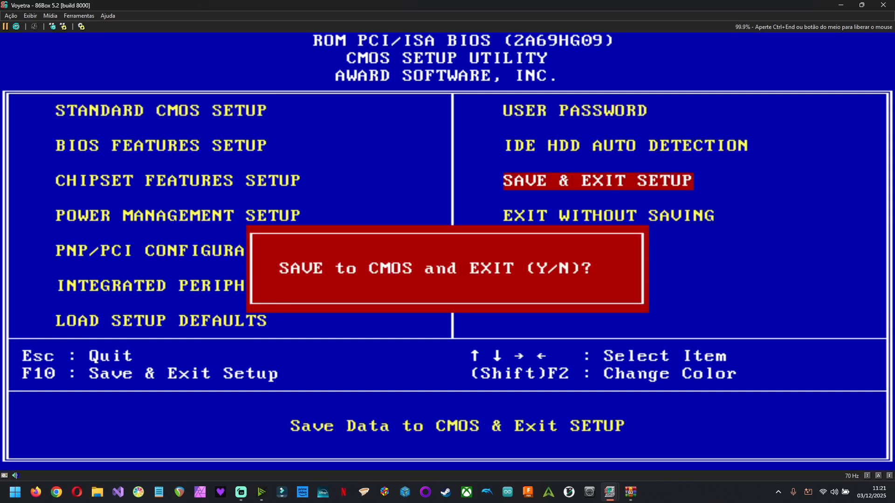
pyautogui.press('y')
pyautogui.press('Return')
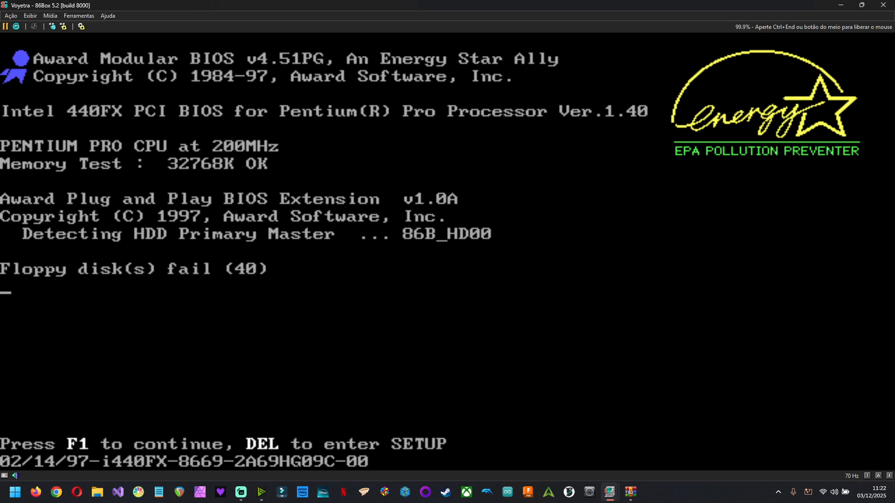
# - Enter the BIOS setup again and set Drive A to None in Standard CMOS Setup
pyautogui.press('Delete')
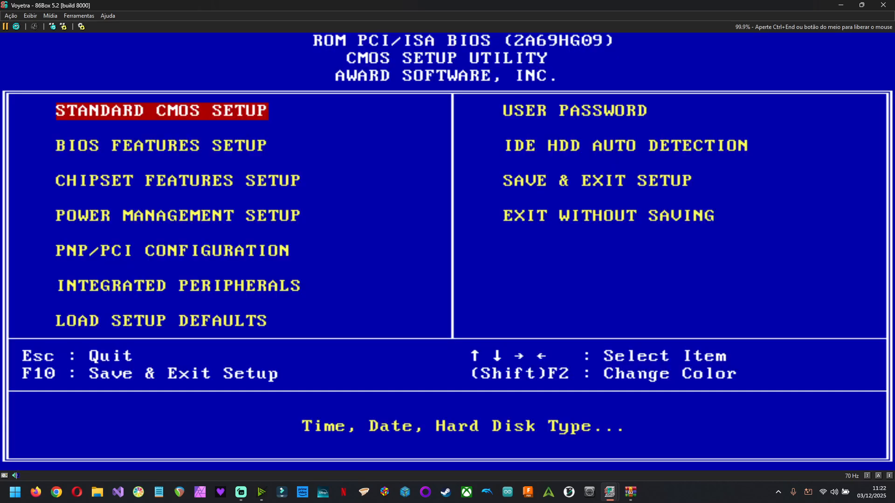
pyautogui.press('Return')
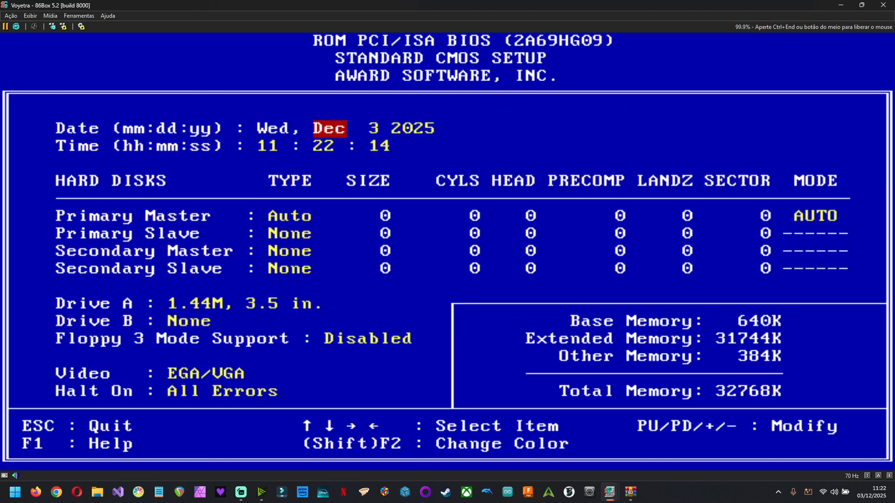
pyautogui.press('Down')
pyautogui.press('Down')
pyautogui.press('Down')
pyautogui.press('Down')
pyautogui.press('Down')
pyautogui.press('Down')
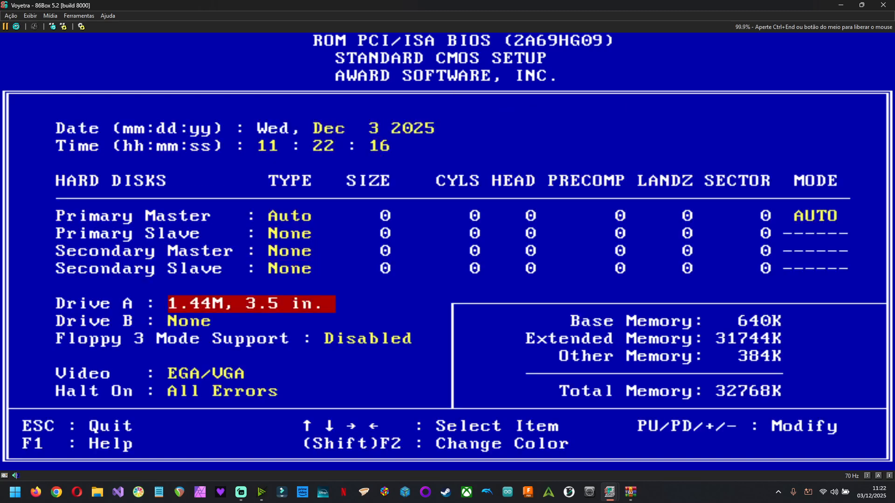
pyautogui.press('pageup')
pyautogui.press('pageup')
pyautogui.press('pageup')
pyautogui.press('pageup')
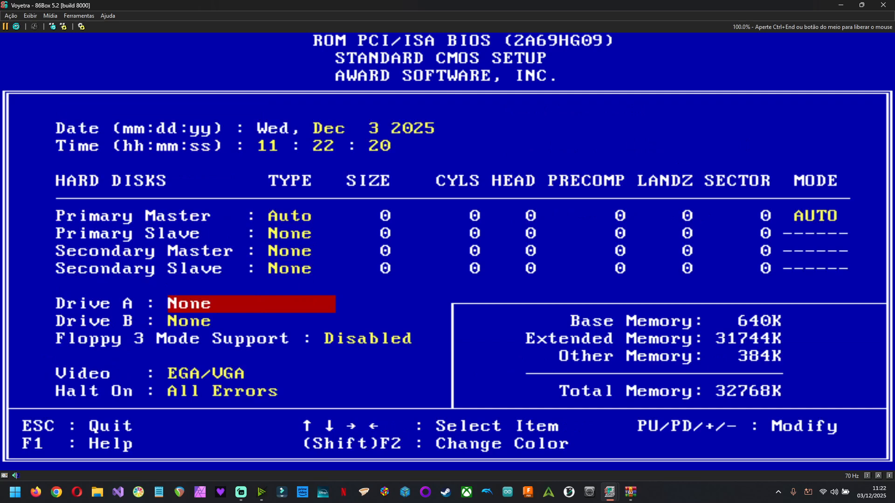
# - Leave Standard CMOS Setup and save to CMOS and exit the BIOS
pyautogui.press('Escape')
pyautogui.press('Right')
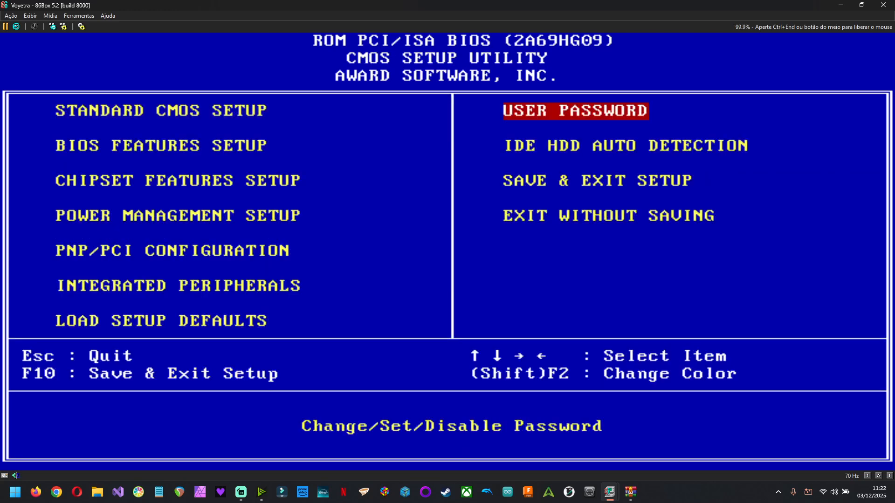
pyautogui.press('Left')
pyautogui.press('Down')
pyautogui.press('Right')
pyautogui.press('Down')
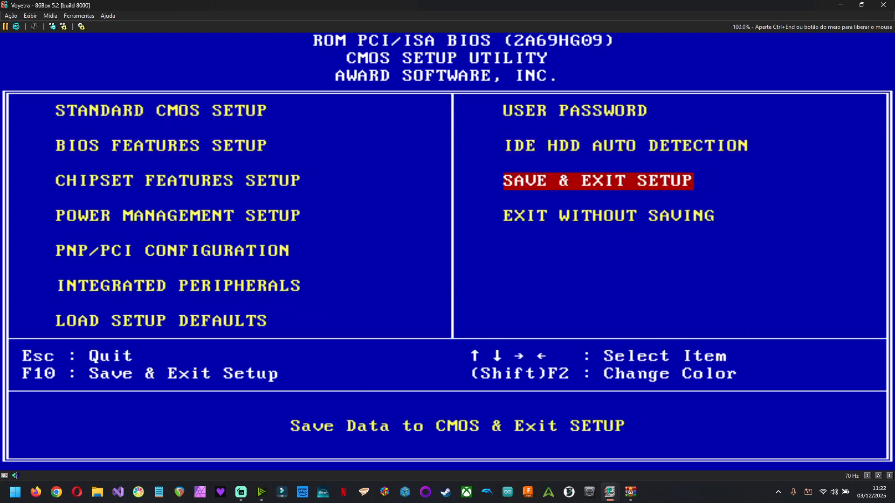
pyautogui.press('Return')
pyautogui.press('y')
pyautogui.press('Return')
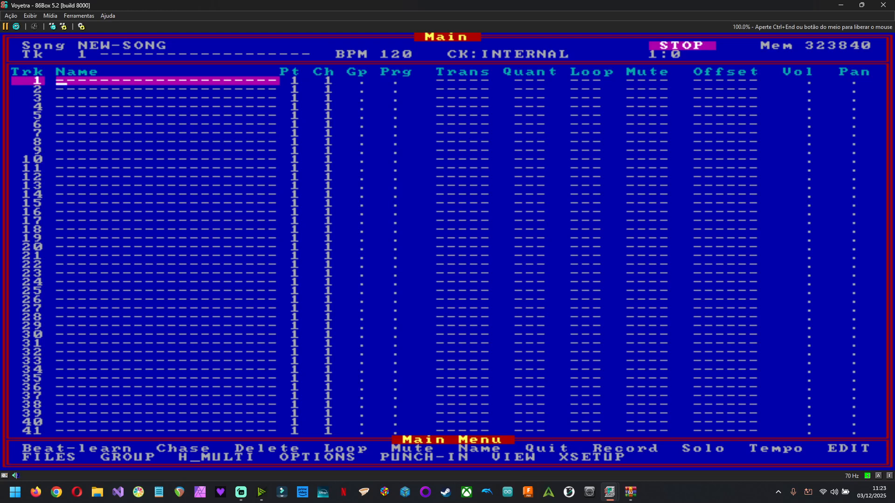
# - In the sequencer, set MIDI Thru mode to CURRENT with Rechannelize ON
pyautogui.press('F3')
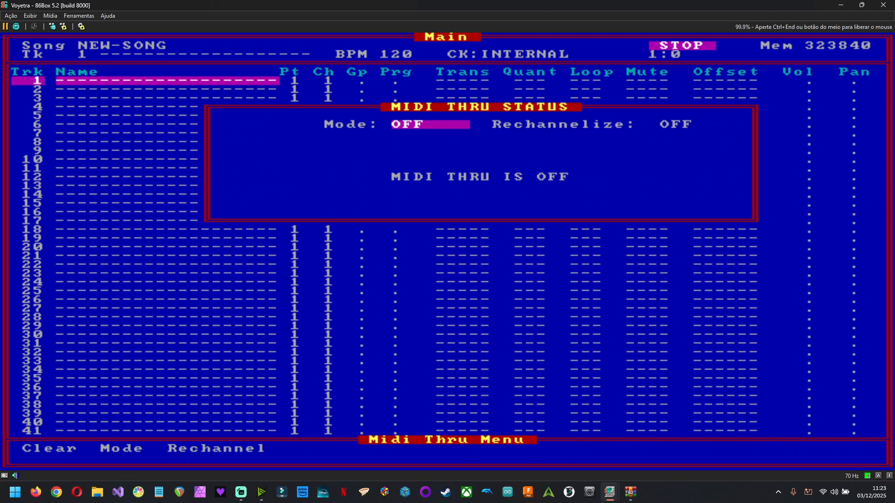
pyautogui.press('m')
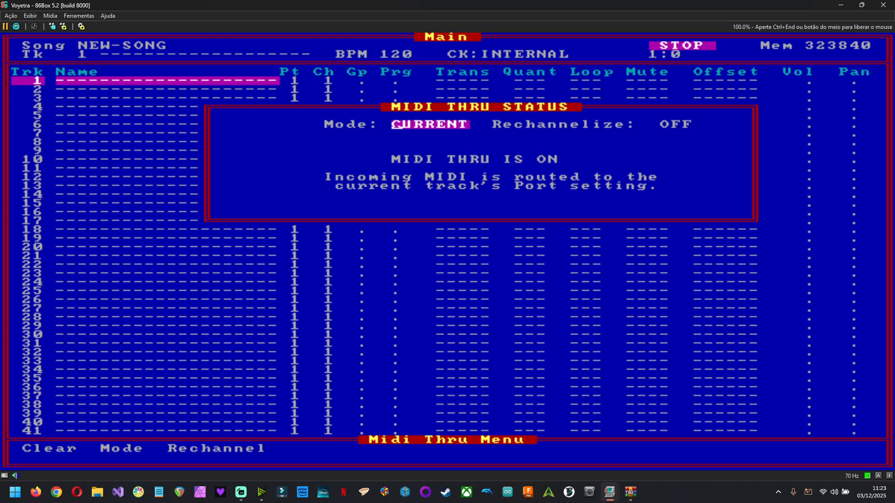
pyautogui.press('Right')
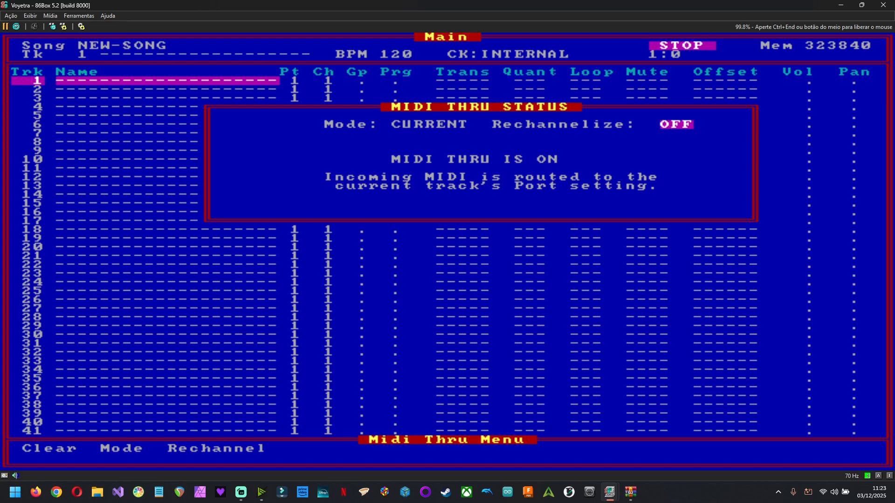
pyautogui.press('r')
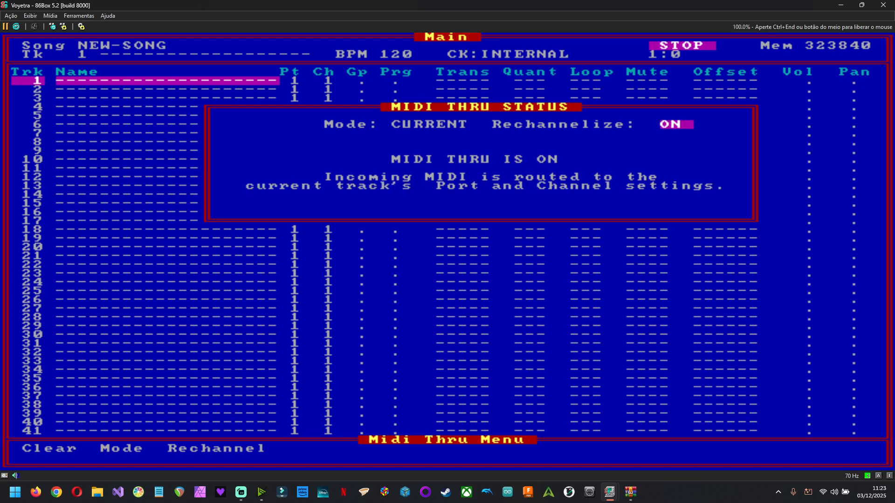
pyautogui.press('Escape')
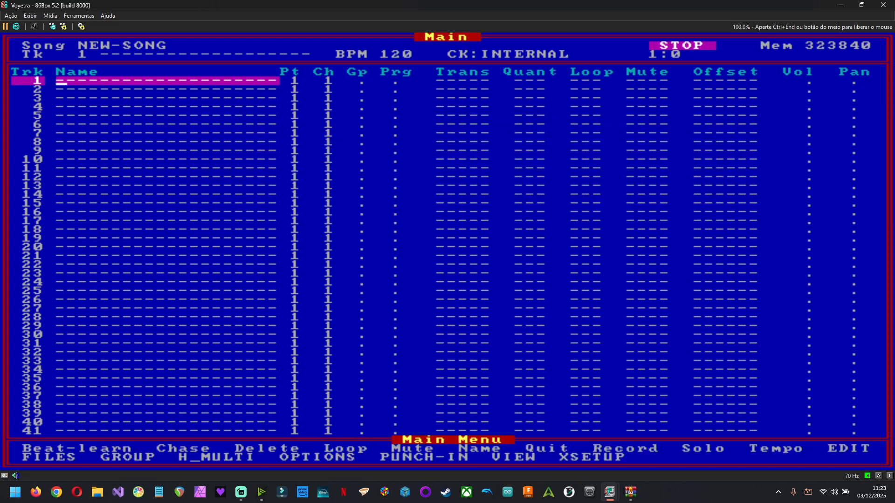
# - Set track 1's MIDI channel to 10
pyautogui.press('Right')
pyautogui.press('Right')
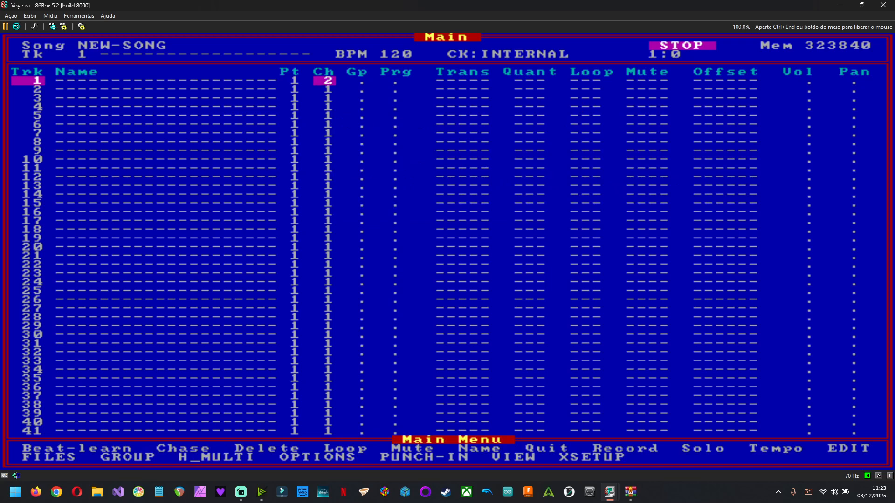
pyautogui.write('7')
pyautogui.write('10')
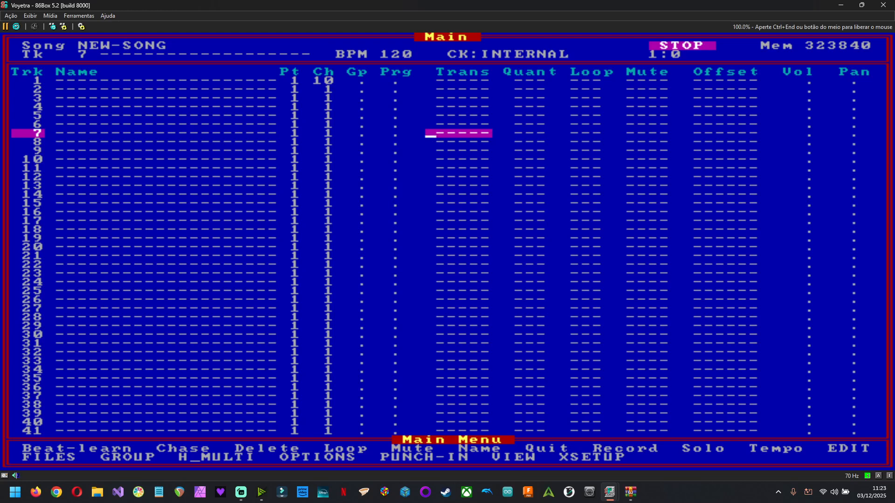
# - Release the mouse and close the emulator, confirming the exit
pyautogui.hotkey('ctrl', 'End')
pyautogui.click(877, 5)
pyautogui.click(444, 259)
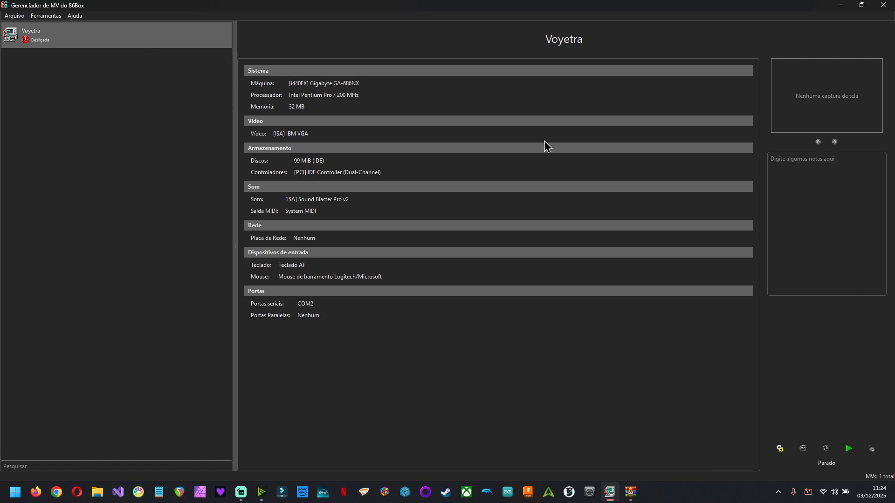
# - Launch loopMIDISetup.exe from the archive, cancel its setup, and close the archive window
pyautogui.hotkey('alt', 'Tab')
pyautogui.hotkey('alt', 'Tab')
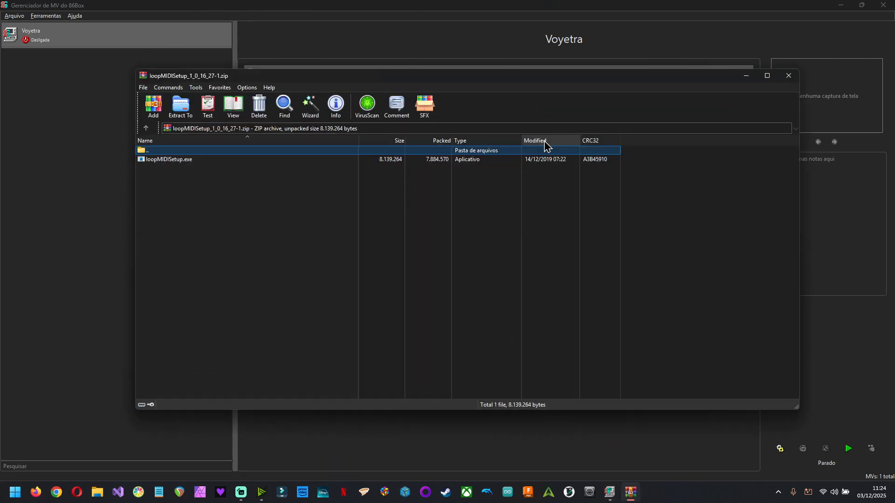
pyautogui.click(233, 160)
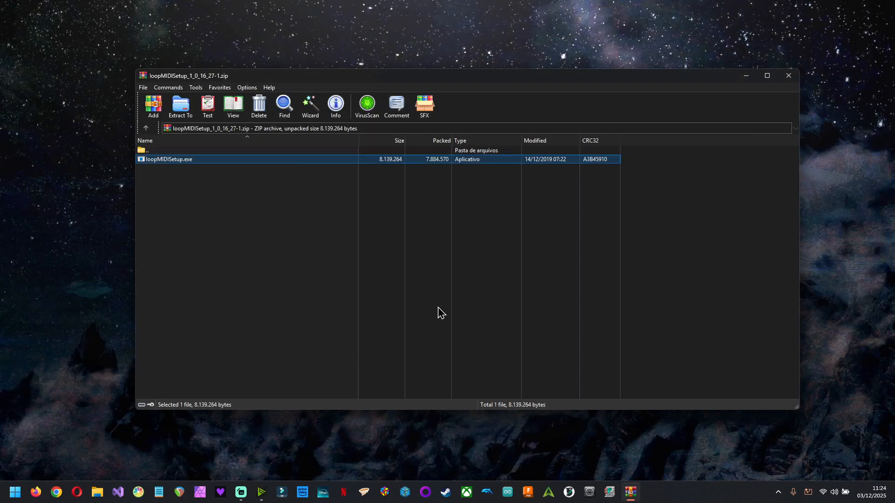
pyautogui.press('Return')
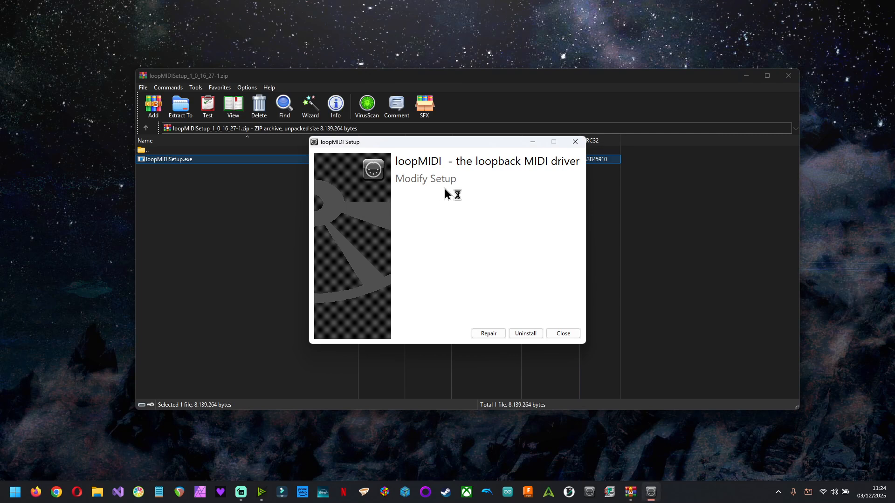
pyautogui.click(574, 335)
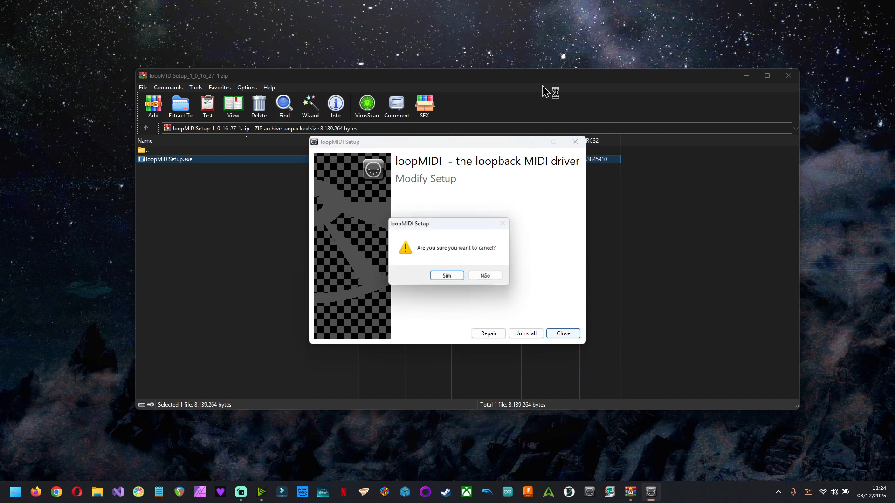
pyautogui.click(448, 276)
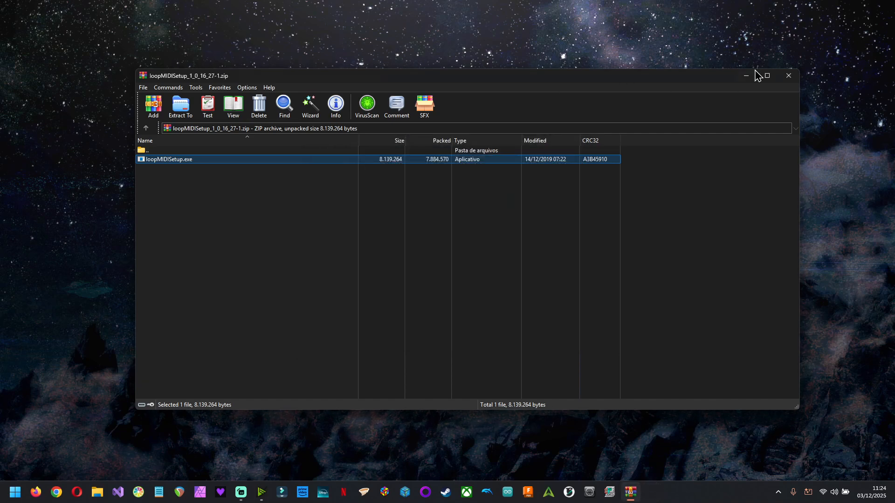
pyautogui.click(788, 75)
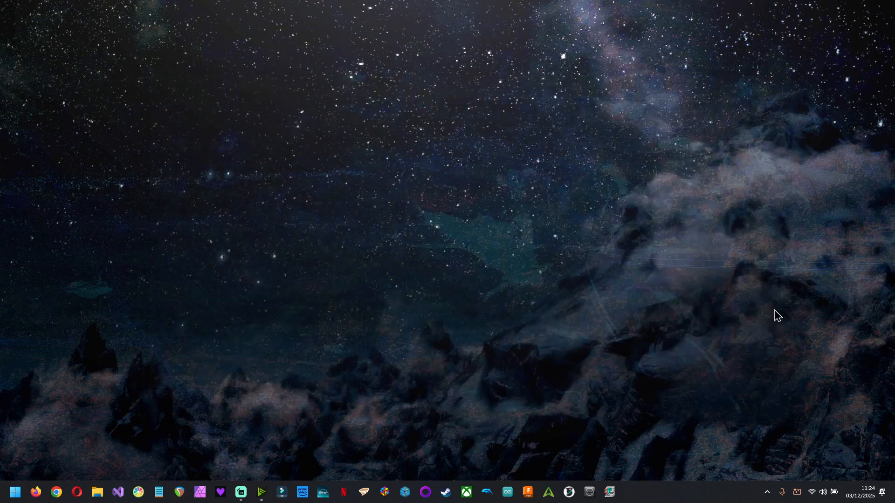
# - Open the Voyetra VM's sound settings and set the System MIDI output device to loopMIDI Port 6, with the loopMIDI window alongside
pyautogui.click(611, 493)
pyautogui.doubleClick(398, 123)
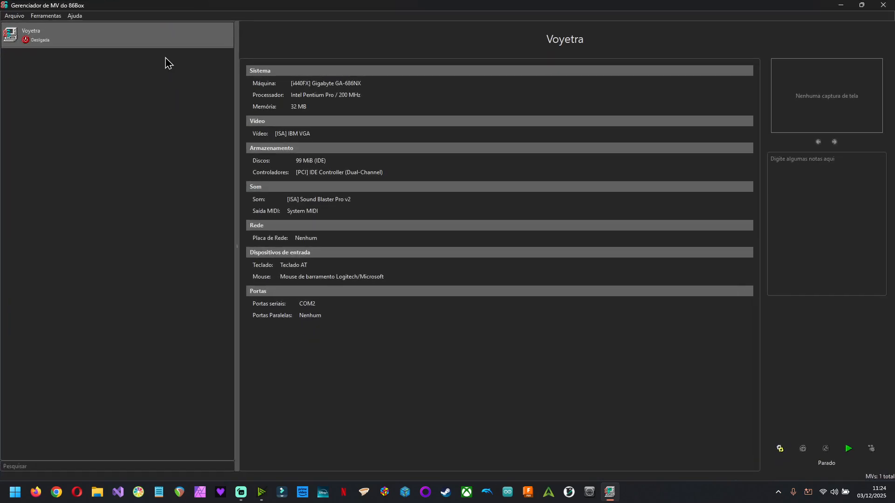
pyautogui.rightClick(144, 36)
pyautogui.click(211, 84)
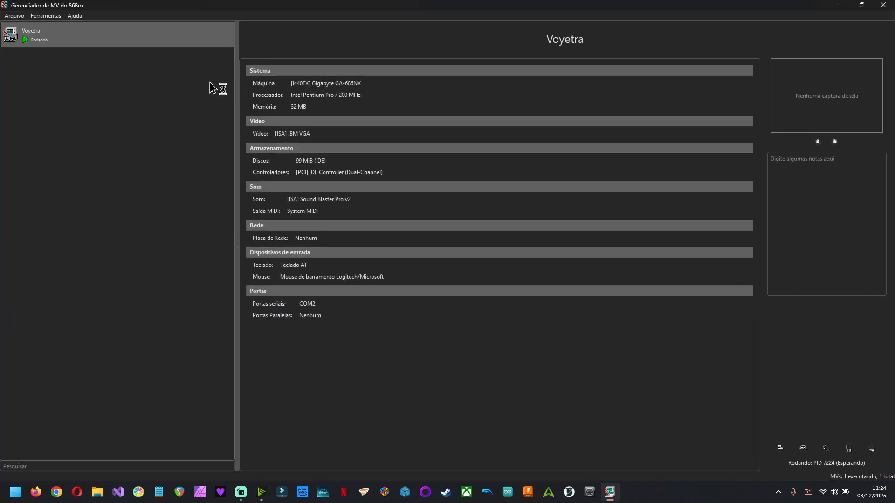
pyautogui.click(299, 164)
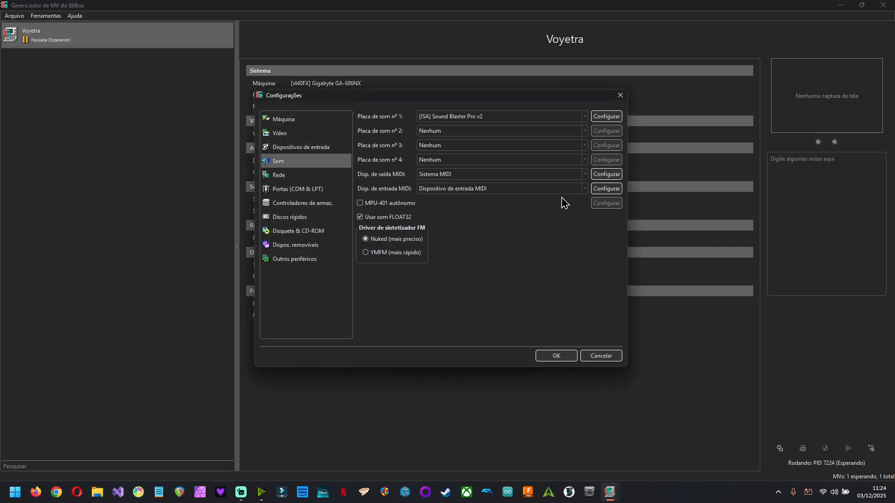
pyautogui.click(606, 174)
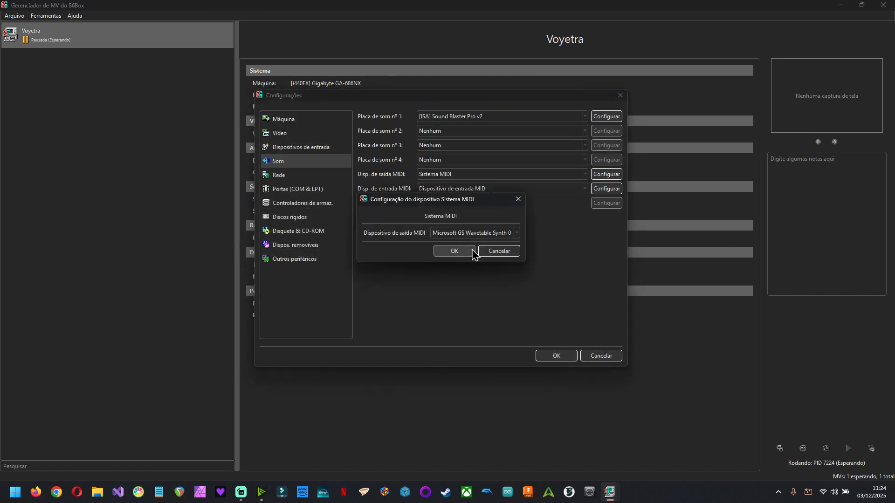
pyautogui.click(503, 233)
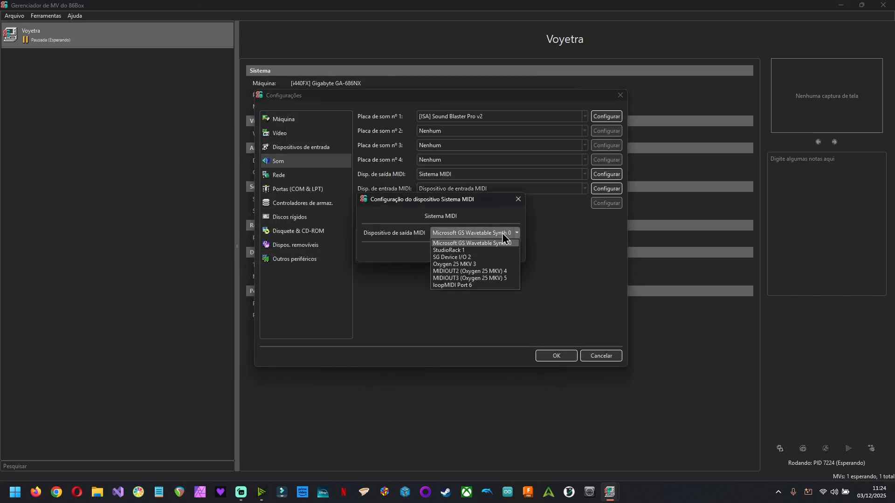
pyautogui.click(472, 285)
pyautogui.click(589, 493)
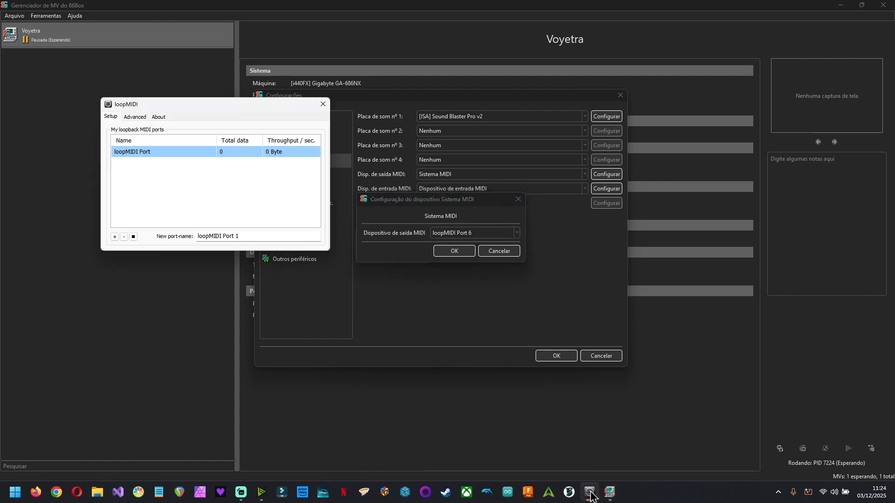
pyautogui.moveTo(218, 105); pyautogui.dragTo(146, 100)
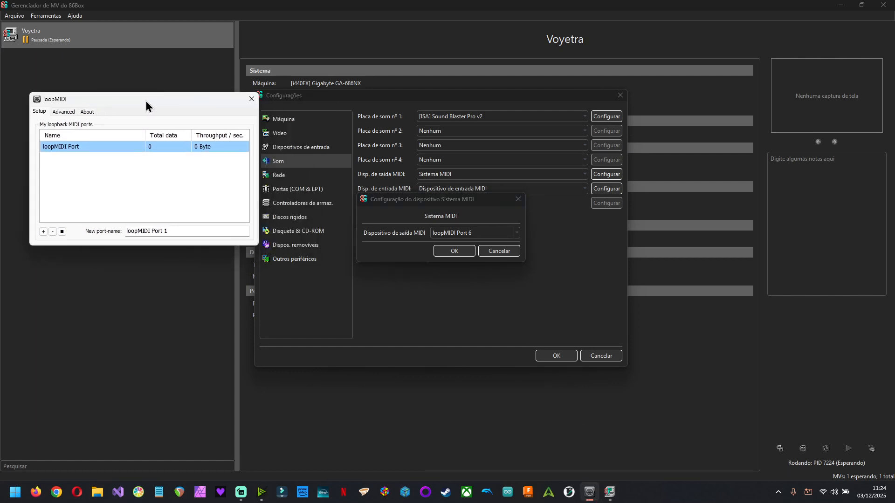
pyautogui.click(457, 257)
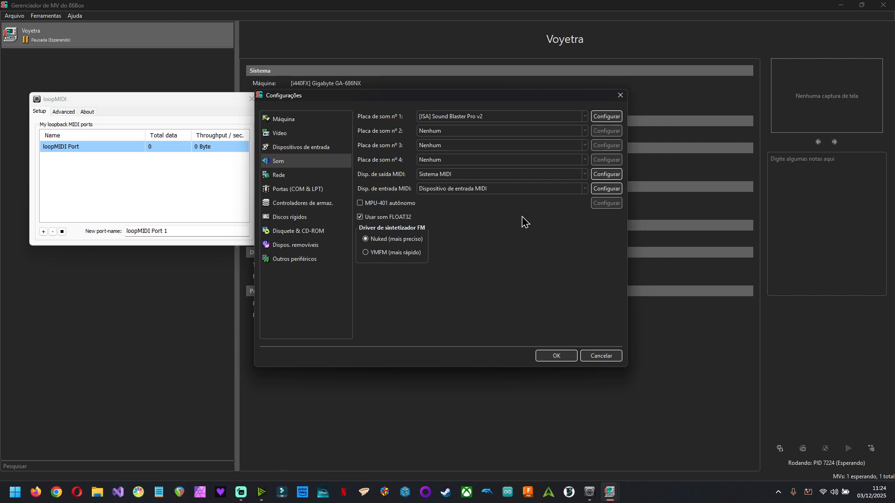
# - Re-select loopMIDI Port 6 as the MIDI output device and save the VM settings
pyautogui.click(604, 191)
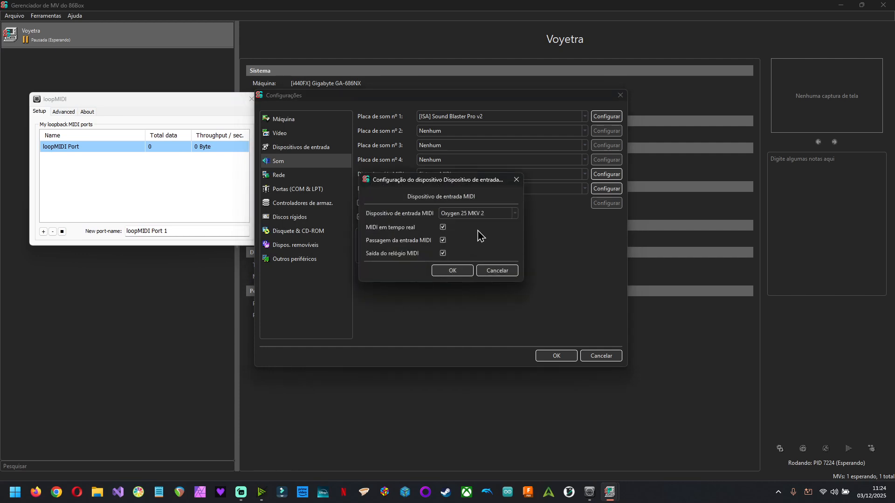
pyautogui.click(505, 273)
pyautogui.click(611, 175)
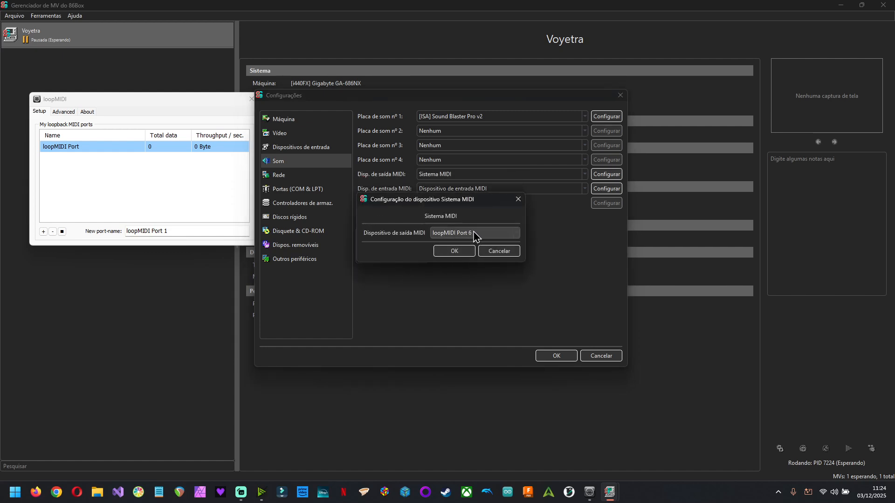
pyautogui.click(485, 235)
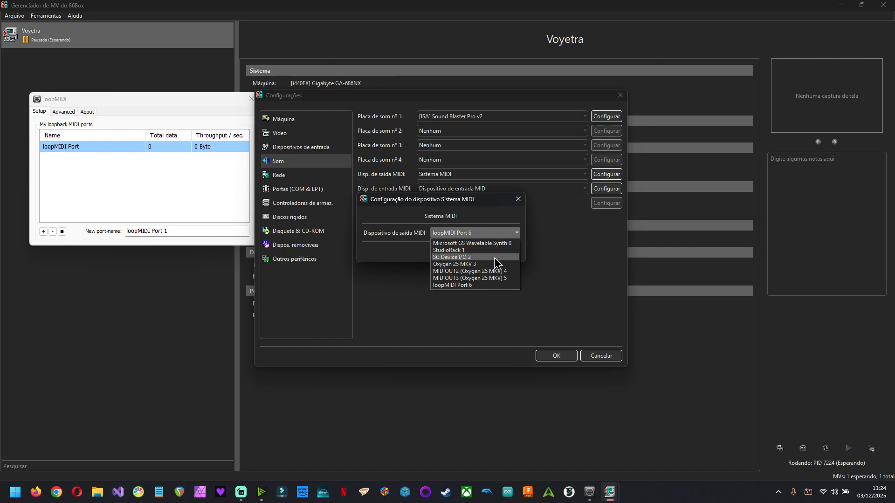
pyautogui.click(456, 287)
pyautogui.click(456, 252)
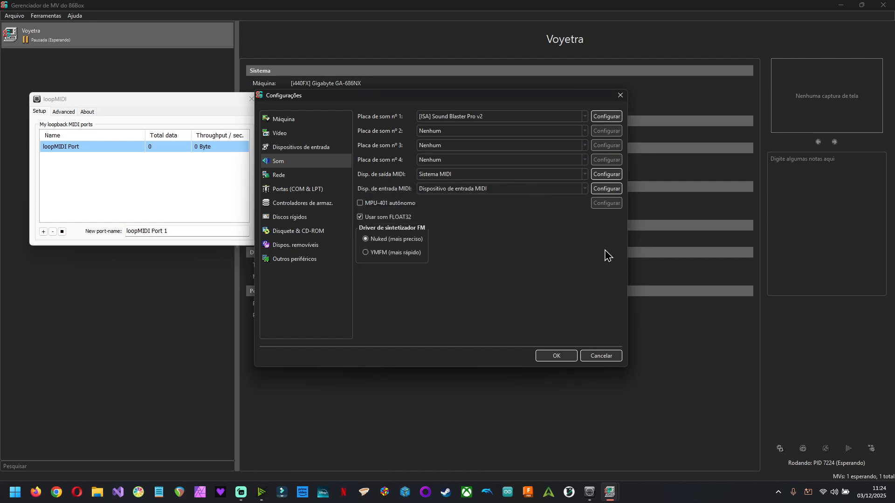
pyautogui.click(554, 357)
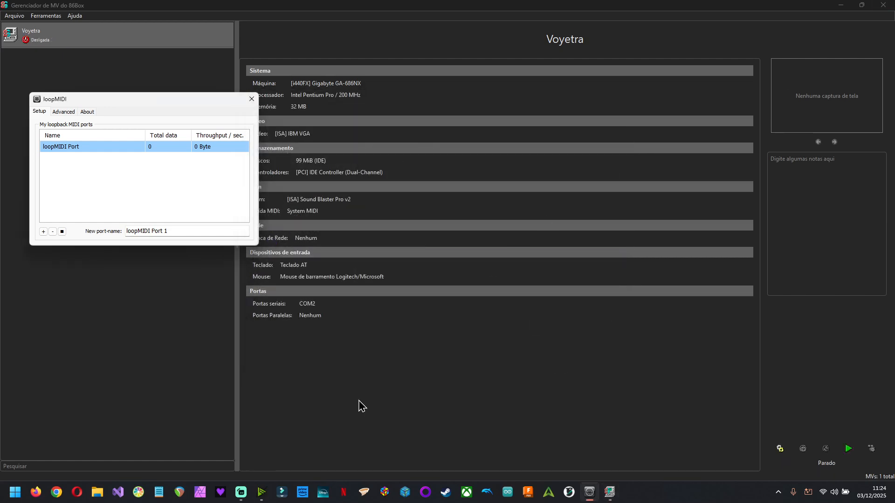
# - Switch to REAPER, open the last active project, and dismiss the SWS update and Convology XT notices
pyautogui.click(180, 493)
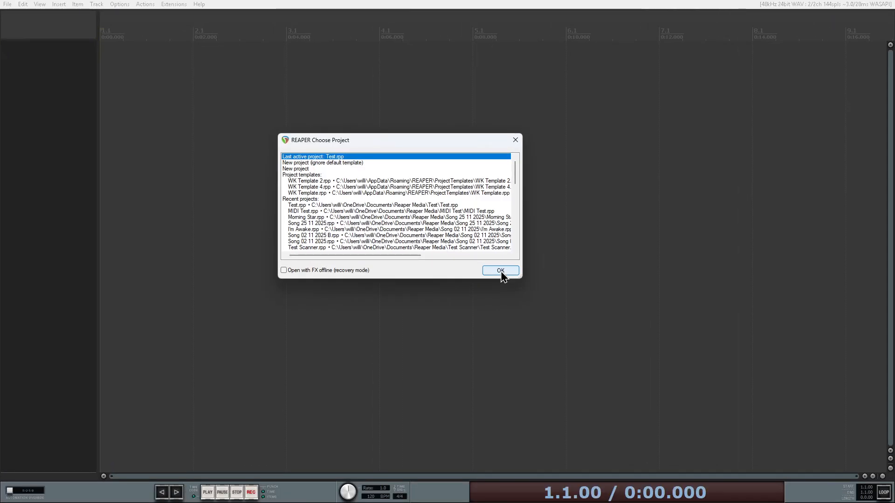
pyautogui.click(501, 271)
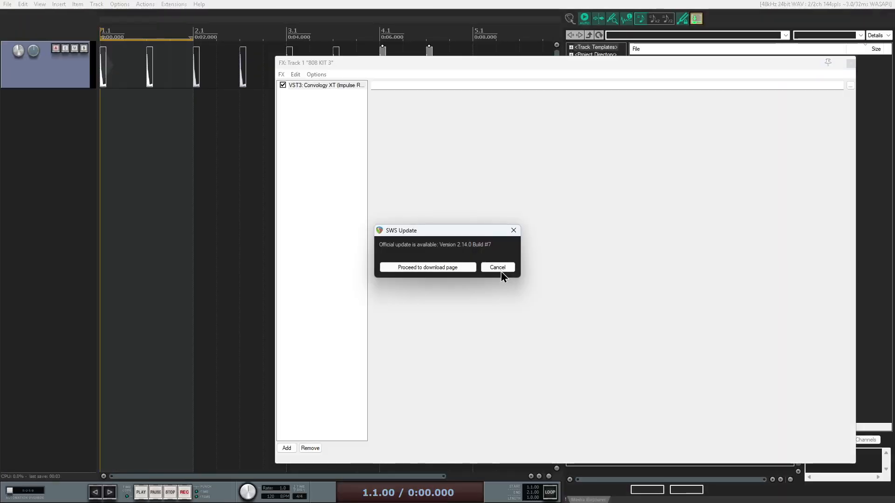
pyautogui.click(500, 271)
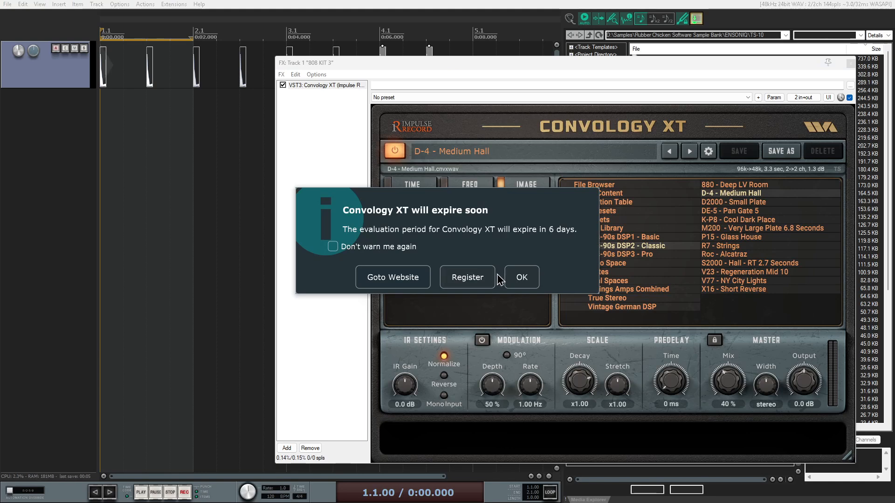
pyautogui.click(522, 279)
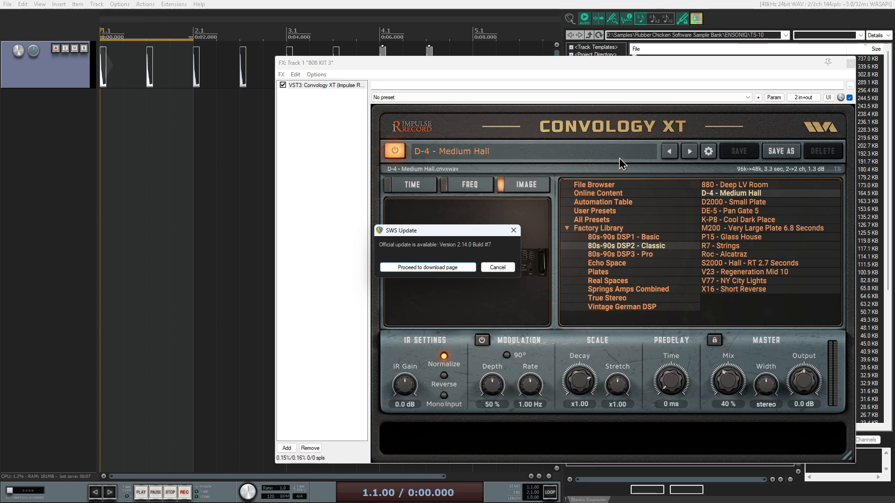
pyautogui.click(497, 267)
# - Close the FX chain window and confirm the audio device preferences
pyautogui.click(850, 62)
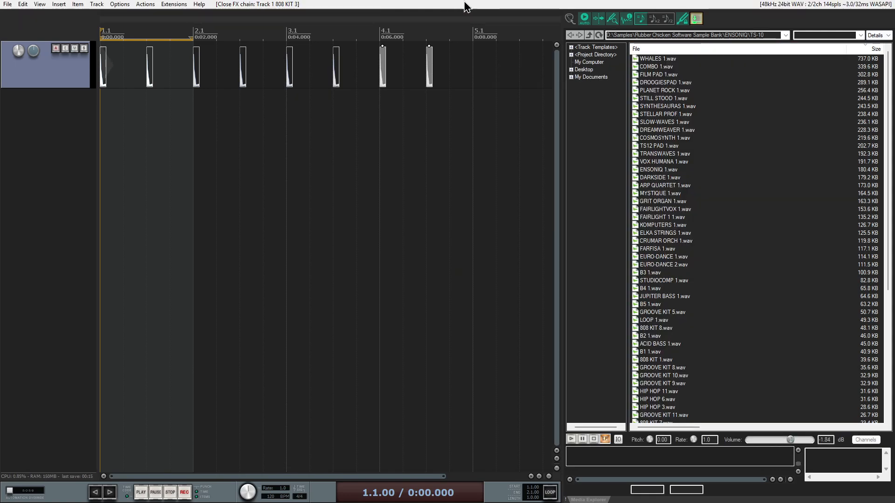
pyautogui.hotkey('ctrl', 'alt', 'x')
pyautogui.click(811, 5)
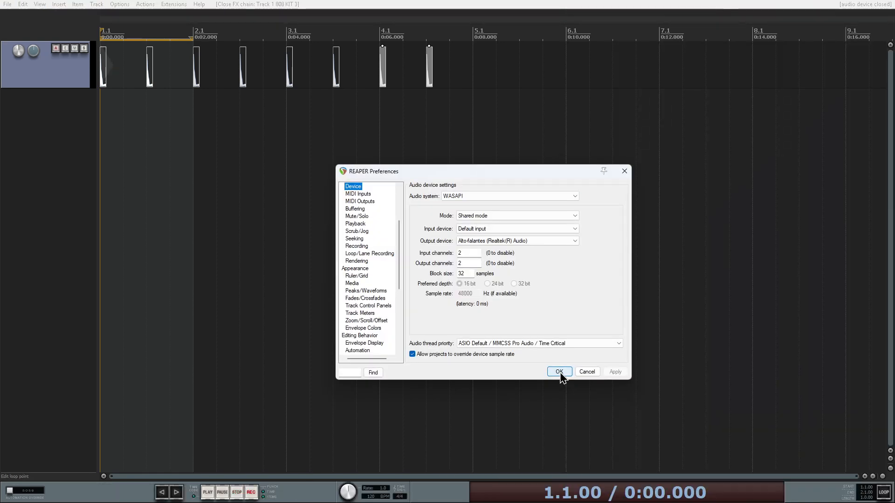
pyautogui.click(559, 372)
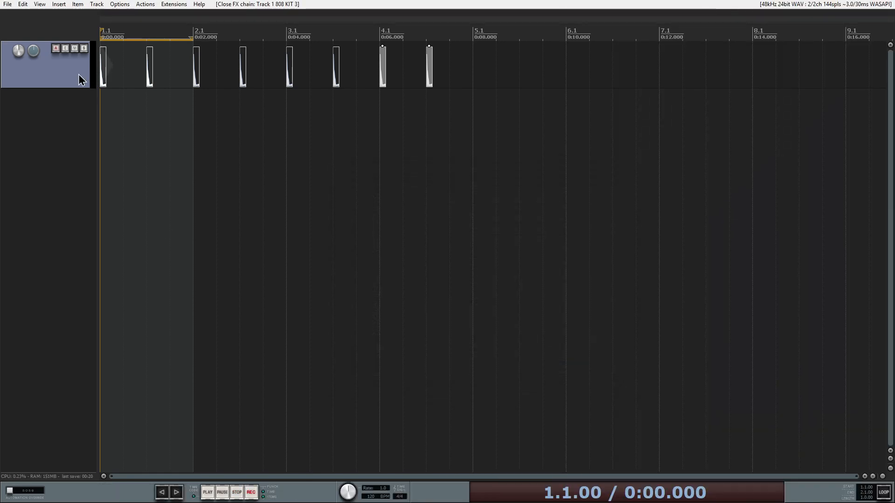
# - Open the MIDI input device preferences and inspect the loopMIDI Port entry without changing anything
pyautogui.click(120, 4)
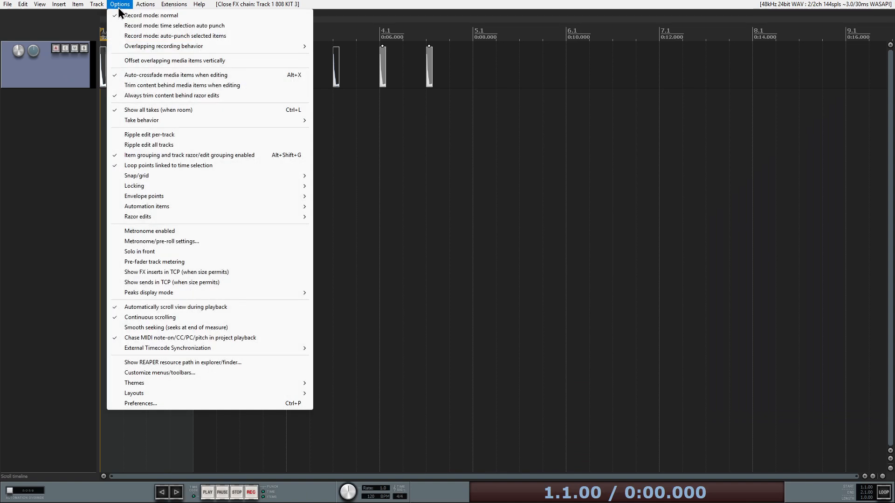
pyautogui.click(177, 404)
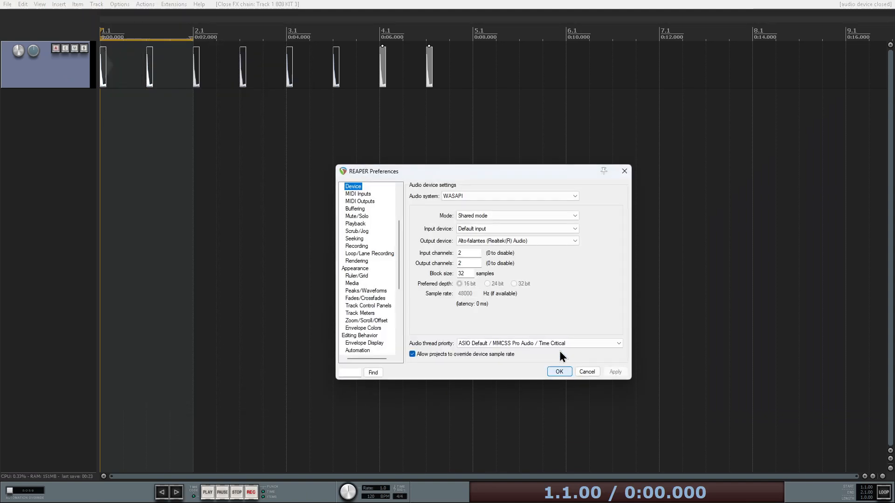
pyautogui.click(365, 203)
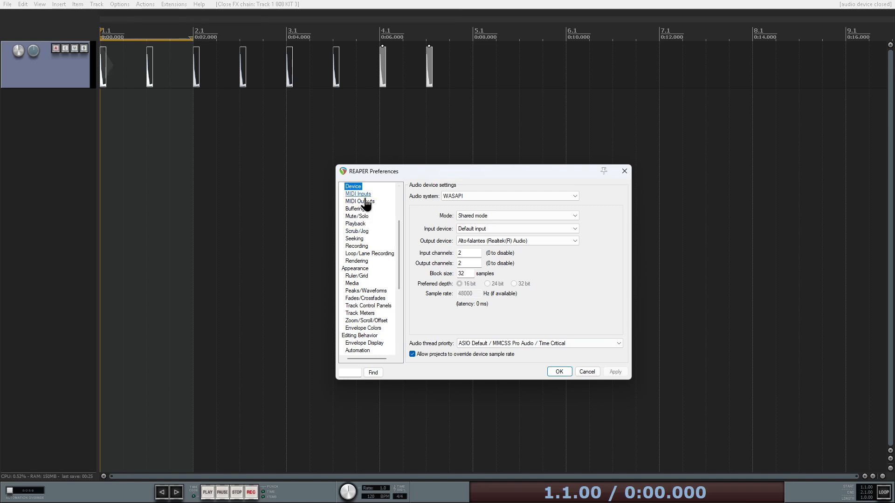
pyautogui.click(362, 195)
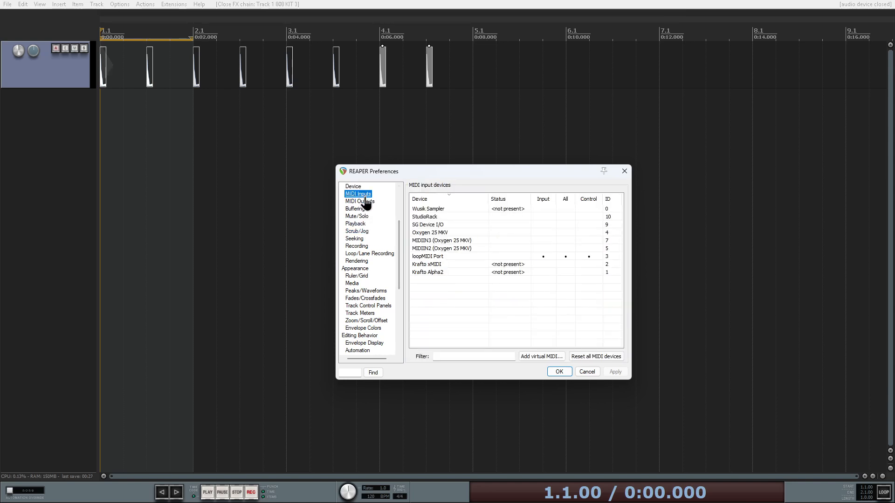
pyautogui.click(456, 257)
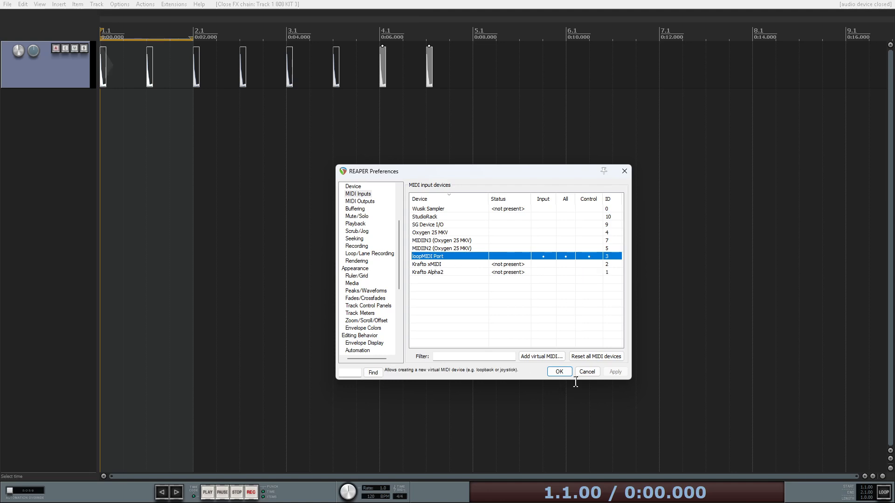
pyautogui.click(587, 372)
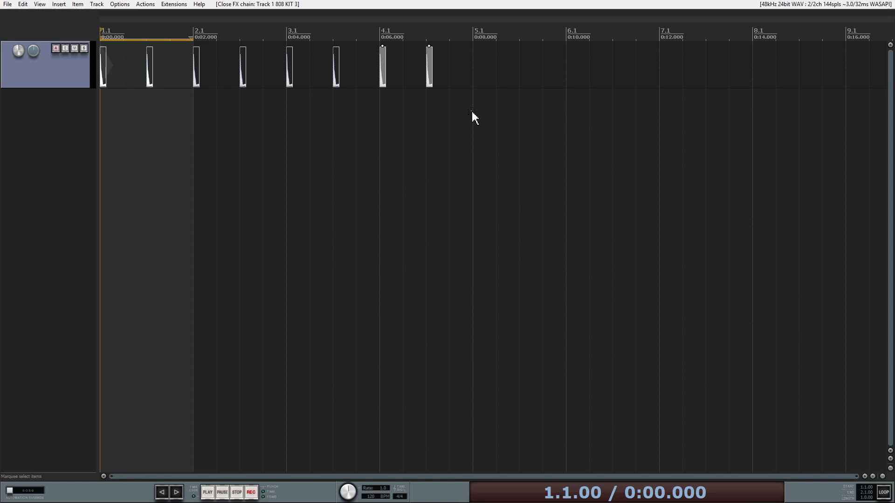
# - Select all items on the track and delete them
pyautogui.moveTo(474, 116); pyautogui.dragTo(118, 76)
pyautogui.press('Delete')
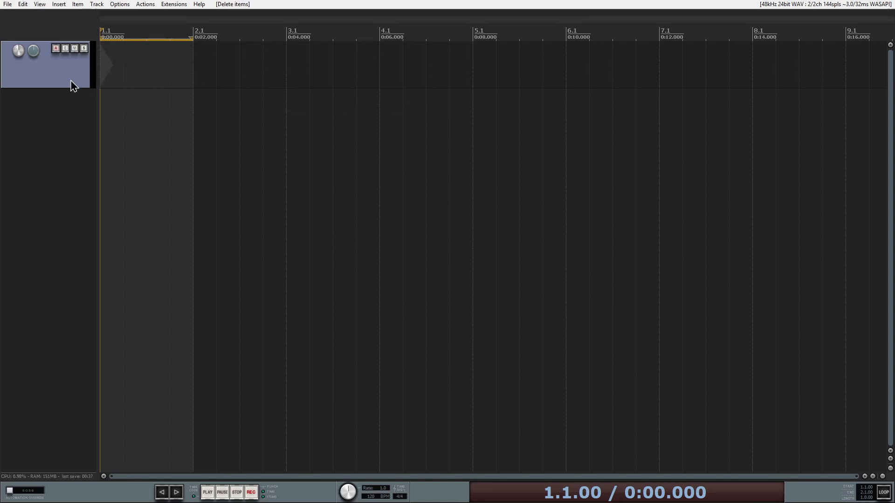
pyautogui.click(56, 48)
pyautogui.click(57, 50)
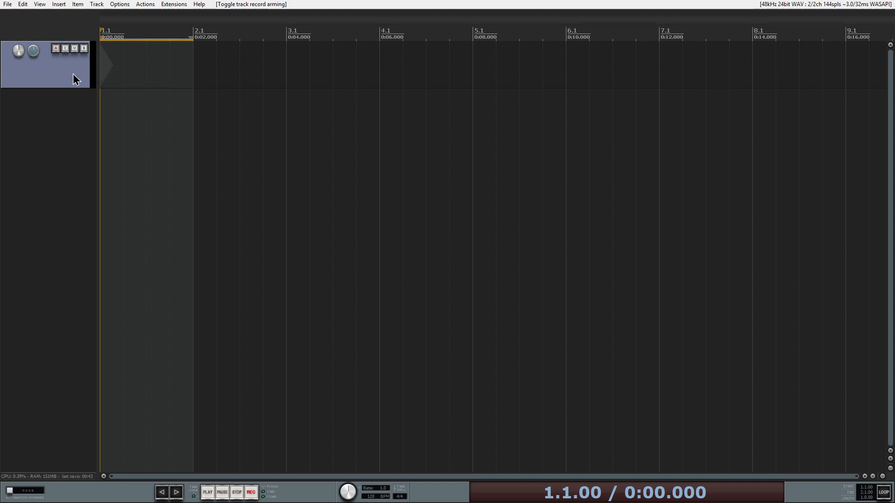
# - Widen the track control panel and delete the existing track
pyautogui.rightClick(73, 72)
pyautogui.click(52, 70)
pyautogui.moveTo(98, 68); pyautogui.dragTo(184, 79)
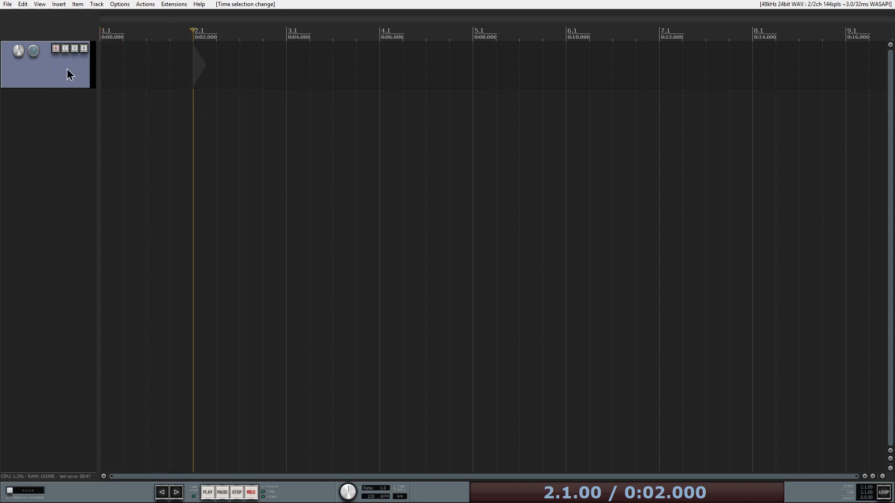
pyautogui.moveTo(95, 64); pyautogui.dragTo(138, 80)
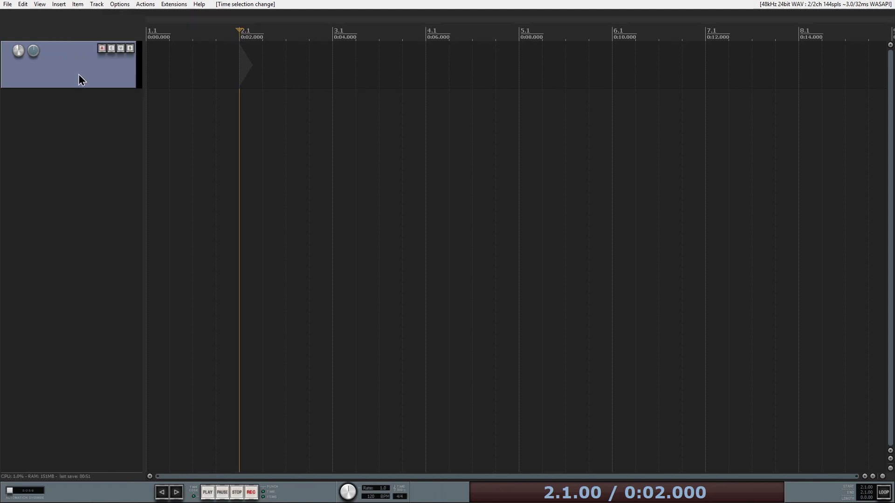
pyautogui.press('Delete')
# - Insert a new track
pyautogui.click(447, 276)
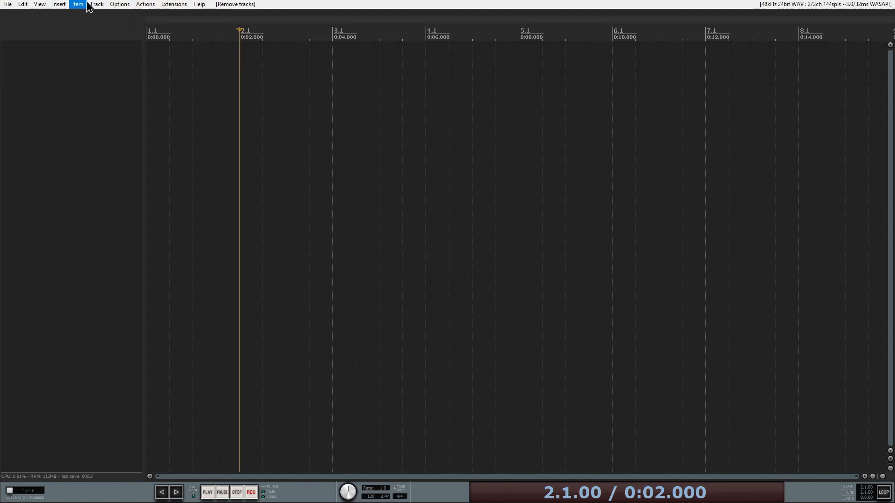
pyautogui.click(101, 4)
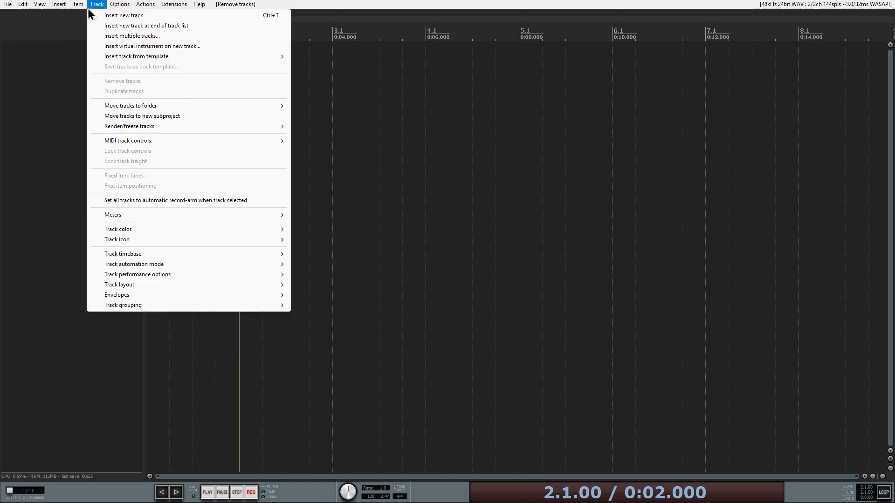
pyautogui.click(103, 15)
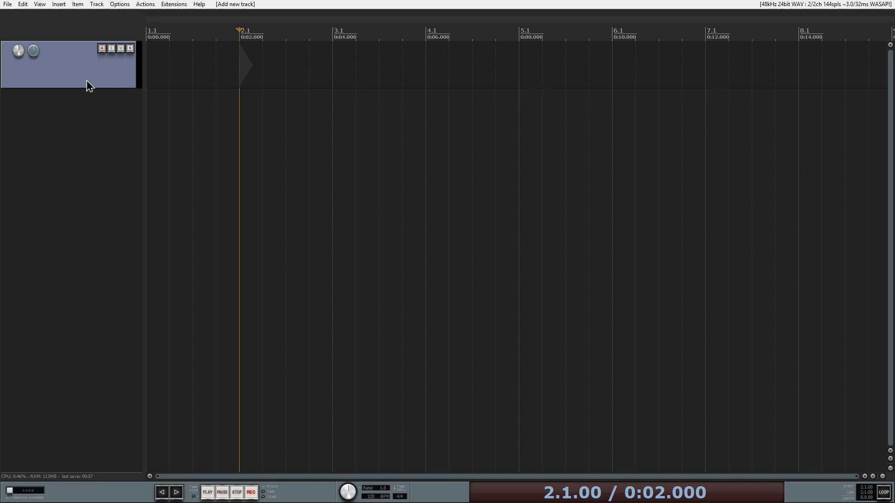
# - Arm the track for recording and set its input to MIDI from loopMIDI Port, all channels
pyautogui.click(102, 48)
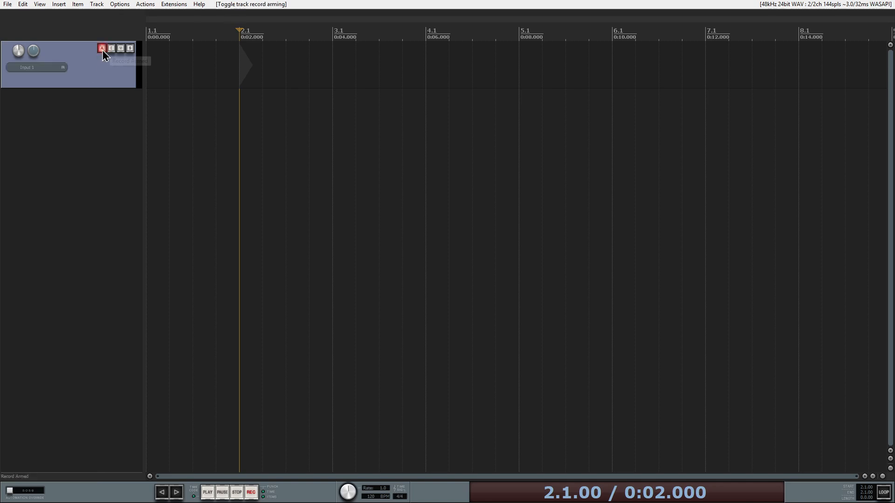
pyautogui.click(49, 68)
pyautogui.moveTo(93, 94)
pyautogui.moveTo(171, 94)
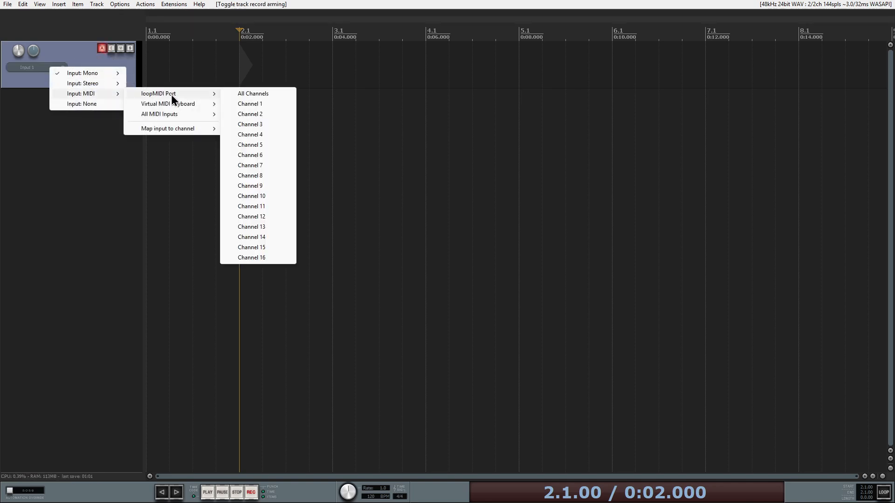
pyautogui.click(253, 94)
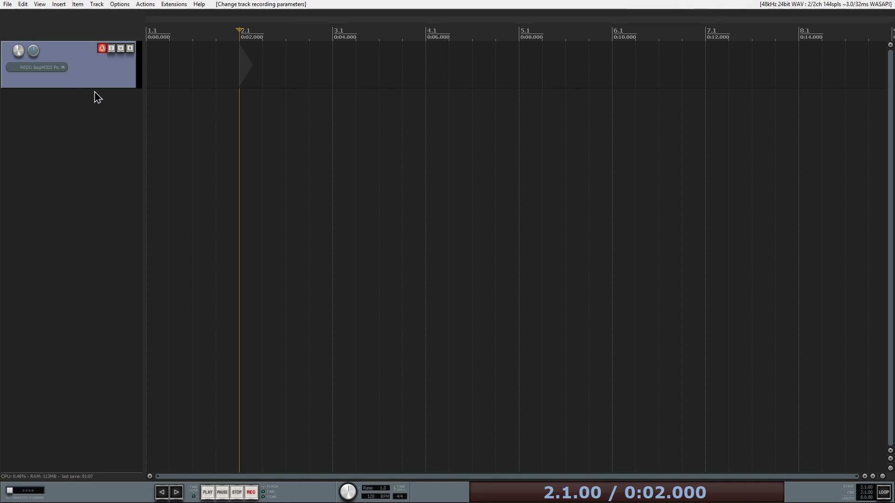
# - Start the Voyetra virtual machine from the 86Box manager and switch back to REAPER
pyautogui.press('super')
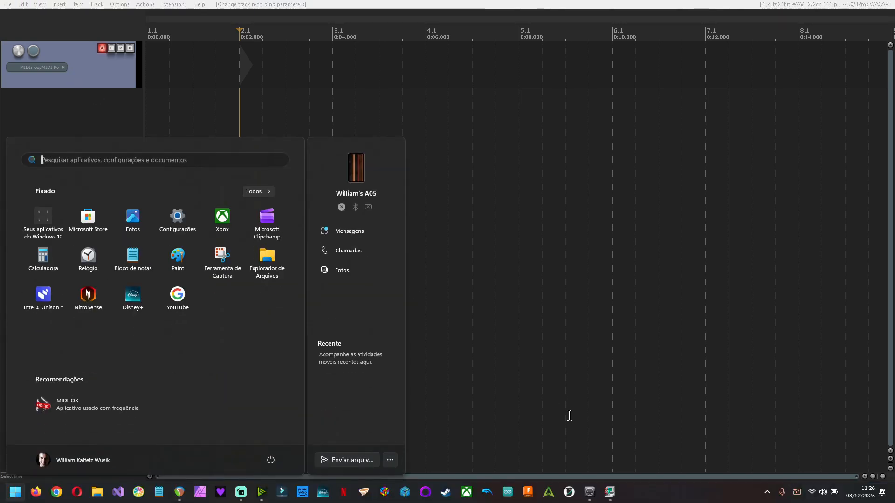
pyautogui.click(610, 492)
pyautogui.doubleClick(154, 46)
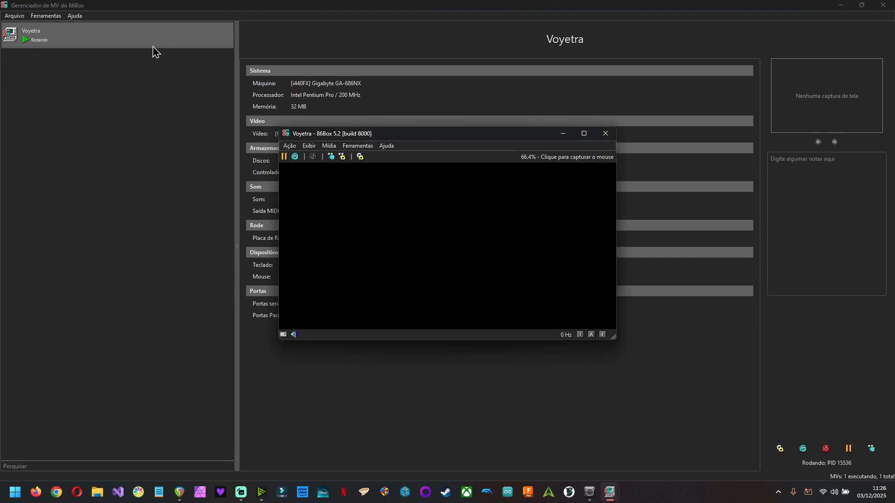
pyautogui.click(157, 51)
pyautogui.hotkey('alt', 'Tab')
pyautogui.hotkey('alt', 'Tab')
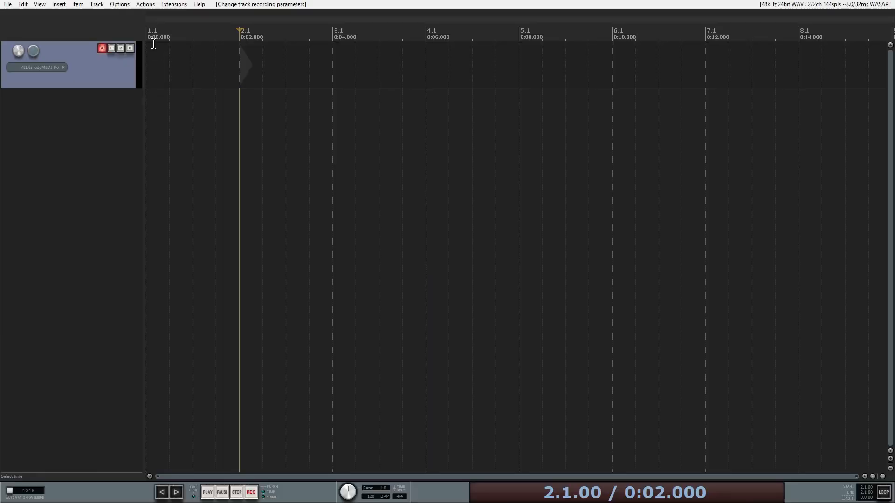
# - Add the Analog Lab V (Arturia) instrument plugin to Track 1 and close its FX chain window
pyautogui.press('f')
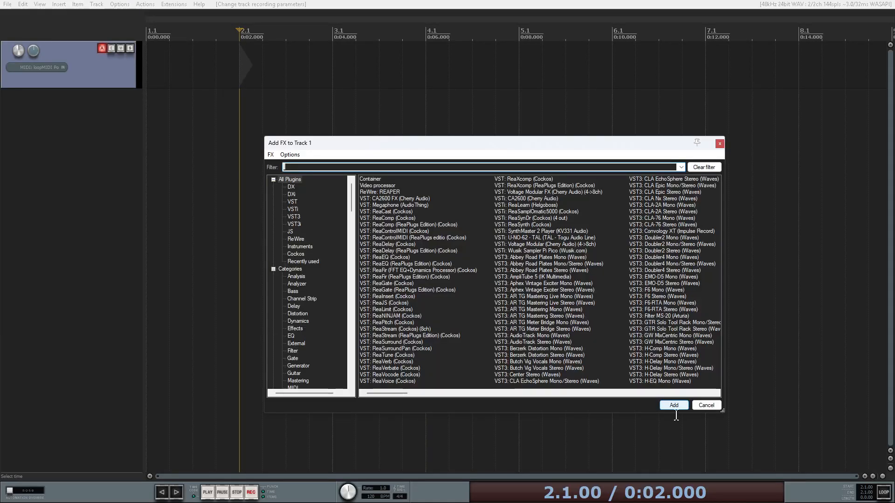
pyautogui.click(304, 248)
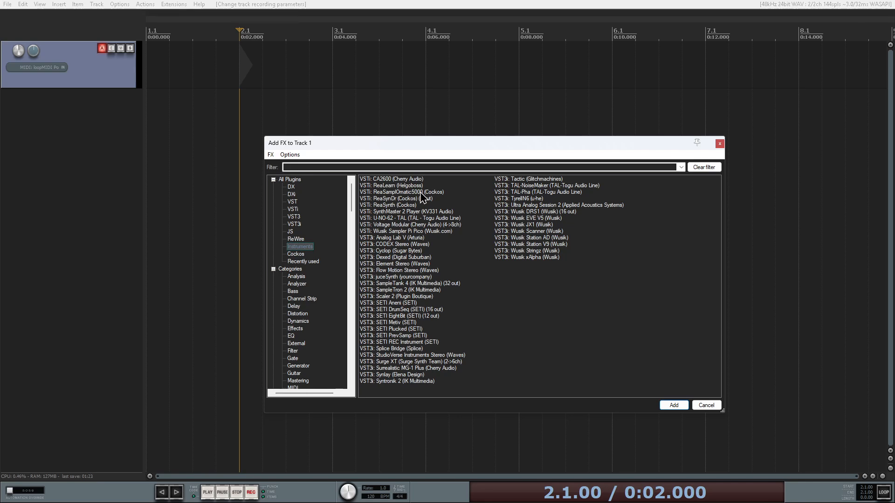
pyautogui.click(400, 239)
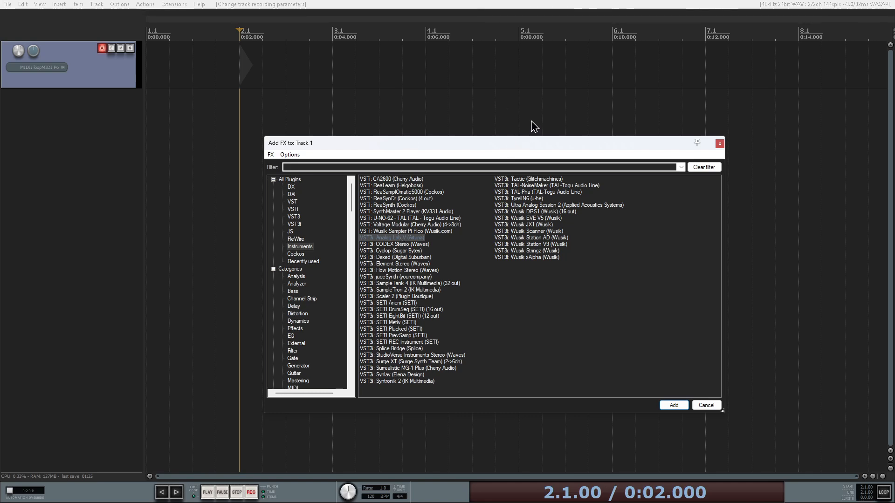
pyautogui.press('Return')
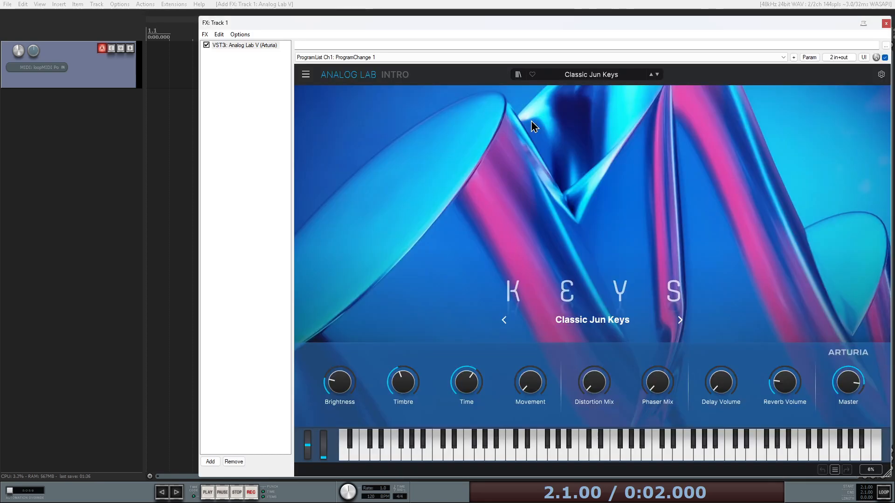
pyautogui.click(887, 23)
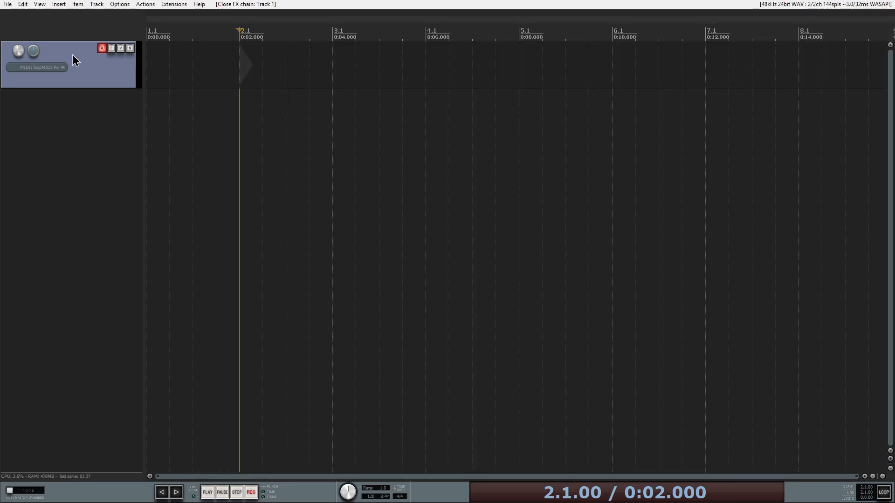
# - Switch to the Voyetra VM window, capture the mouse and maximize the window
pyautogui.hotkey('alt', 'Tab')
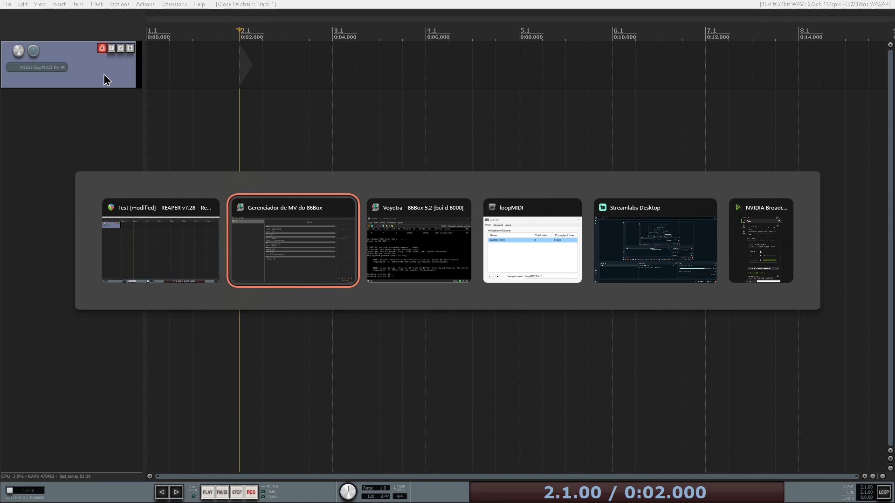
pyautogui.hotkey('alt', 'Tab')
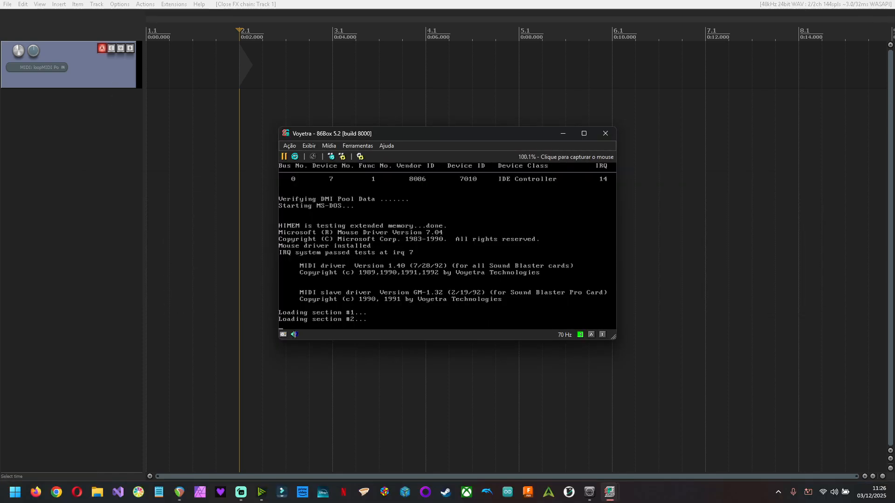
pyautogui.click(447, 247)
pyautogui.moveTo(524, 134); pyautogui.dragTo(603, 1)
pyautogui.click(447, 252)
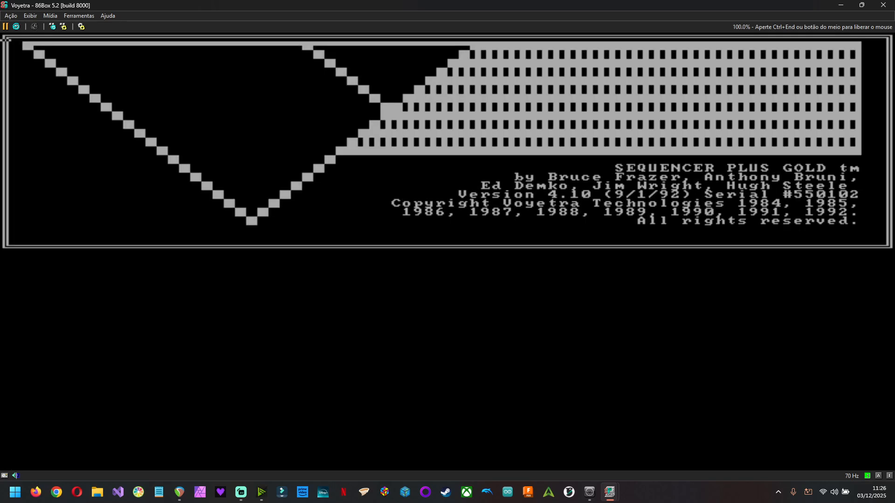
# - Set the sequencer's MIDI Thru mode to CURRENT and return to the main menu
pyautogui.press('F3')
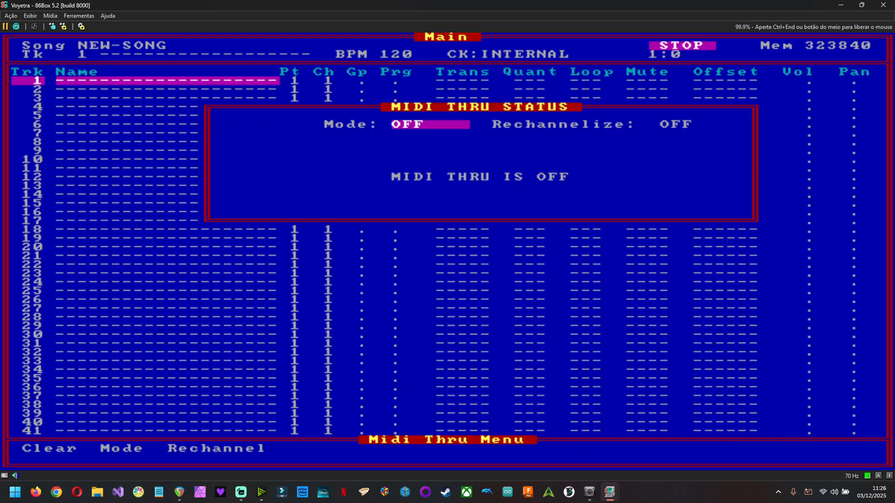
pyautogui.press('m')
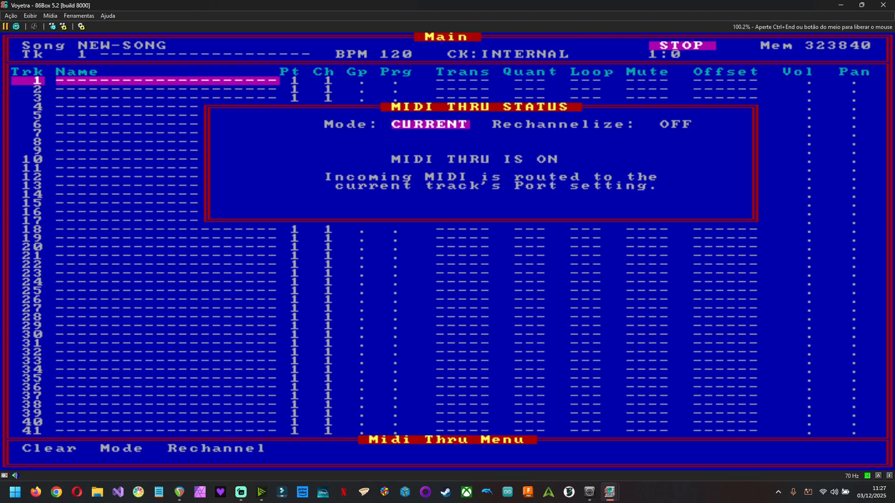
pyautogui.press('Escape')
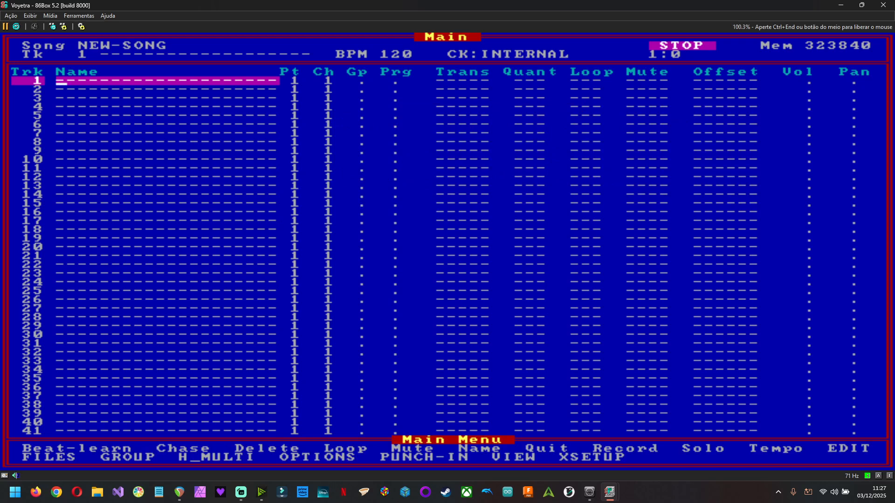
# - Record a short take on track 1 in the sequencer and open the View screen
pyautogui.press('r')
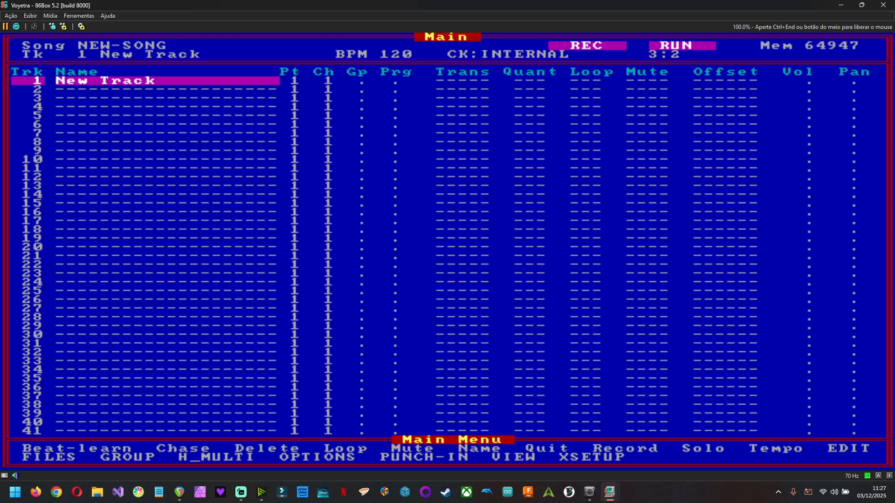
pyautogui.press('space')
pyautogui.press('v')
pyautogui.press('Left')
pyautogui.press('Left')
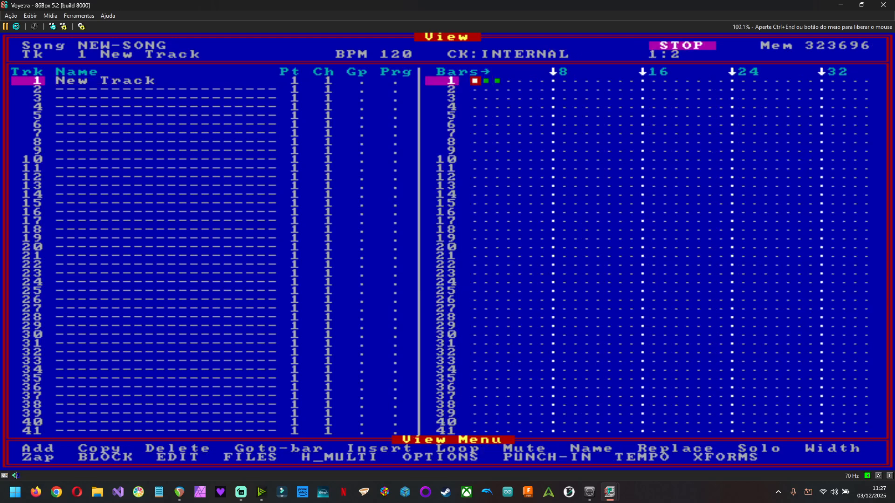
# - Play back the recorded track a few times and release the captured mouse from the VM
pyautogui.press('space')
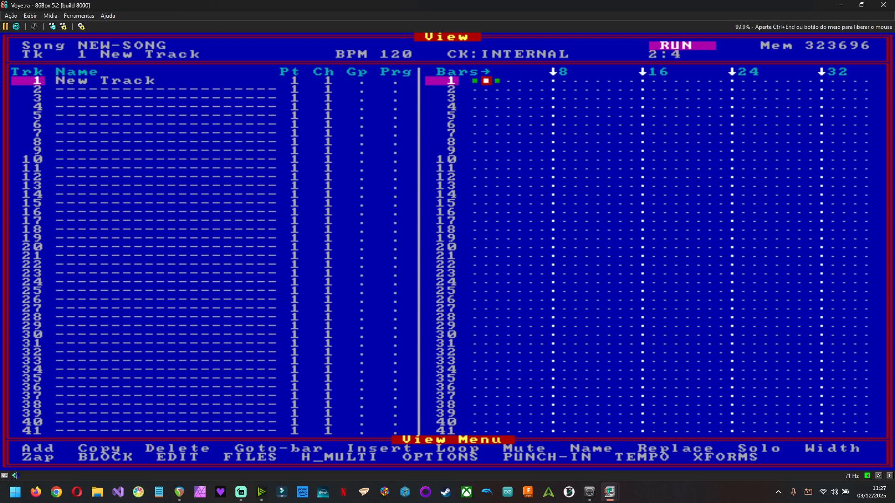
pyautogui.press('space')
pyautogui.press('space')
pyautogui.press('space')
pyautogui.press('Left')
pyautogui.hotkey('ctrl', 'End')
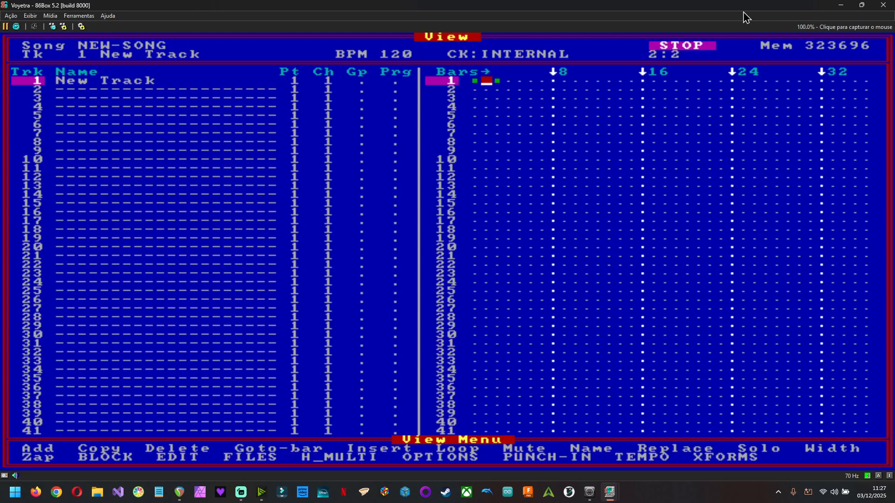
# - Return to REAPER and move the edit cursor near the project start
pyautogui.click(888, 4)
pyautogui.click(444, 261)
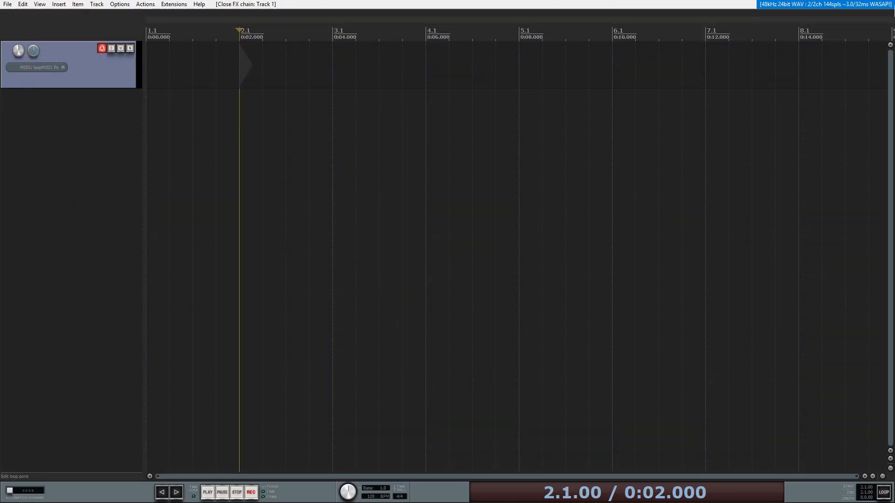
pyautogui.click(160, 159)
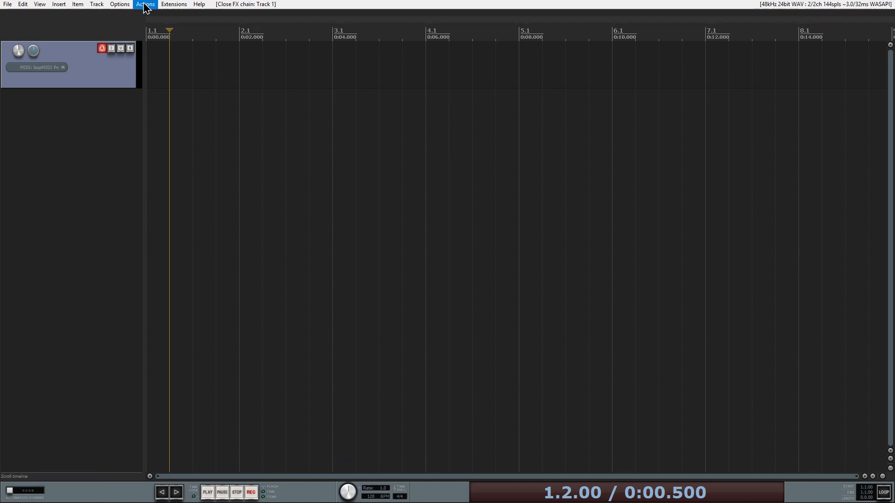
# - Switch REAPER's theme to WT_Imperial
pyautogui.click(117, 4)
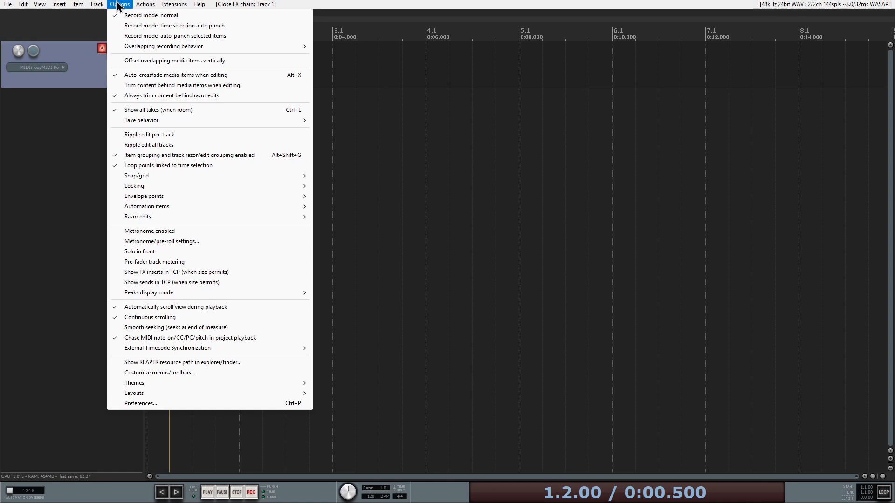
pyautogui.moveTo(233, 384)
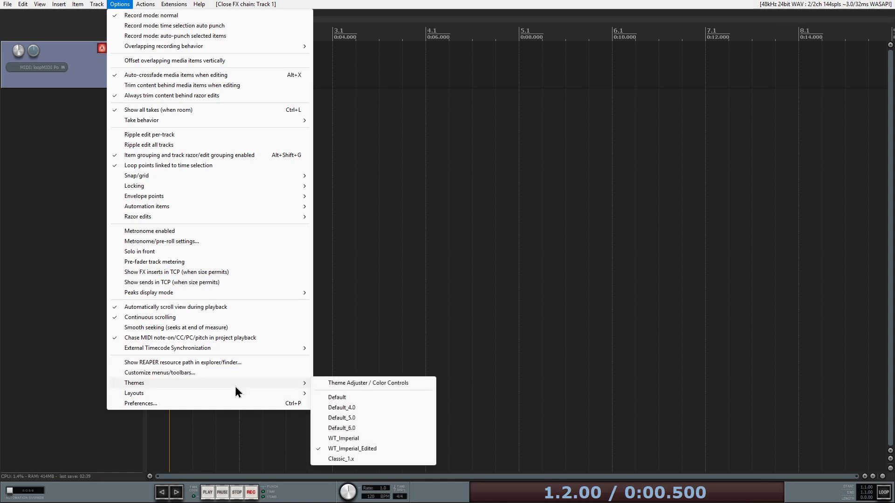
pyautogui.click(370, 439)
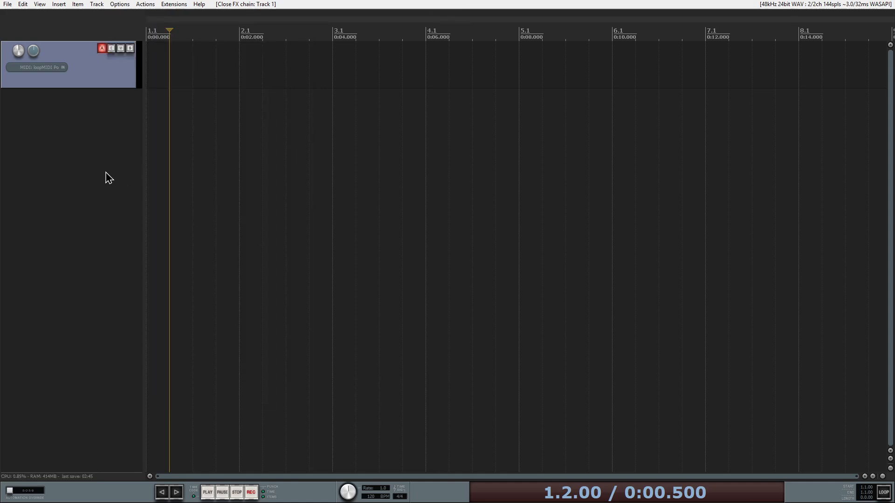
# - Close REAPER, the 86Box manager and loopMIDI
pyautogui.hotkey('alt', 'F4')
pyautogui.click(455, 274)
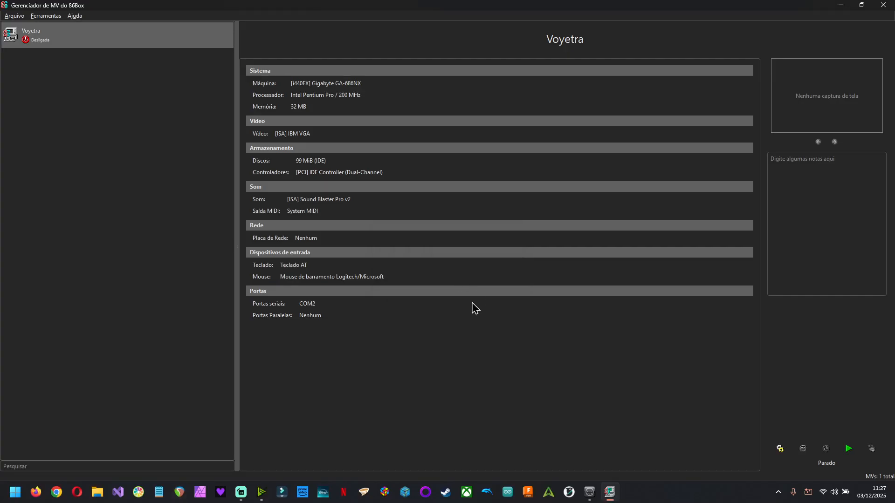
pyautogui.click(885, 6)
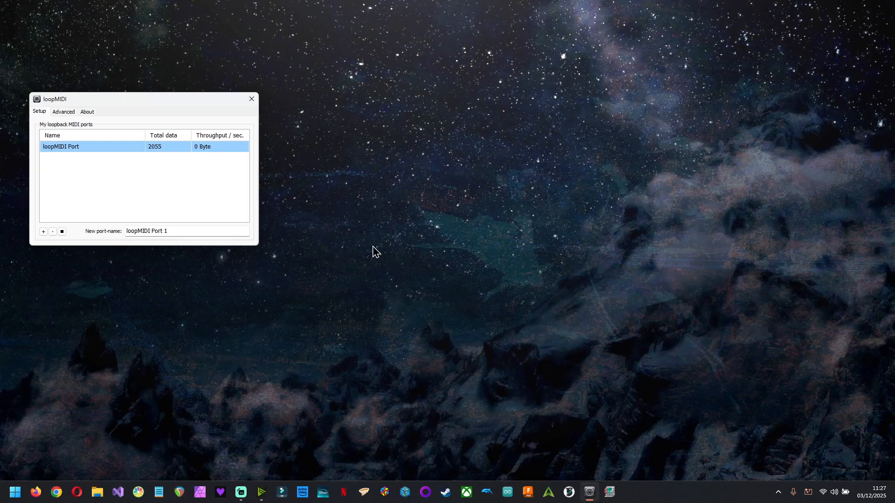
pyautogui.click(252, 100)
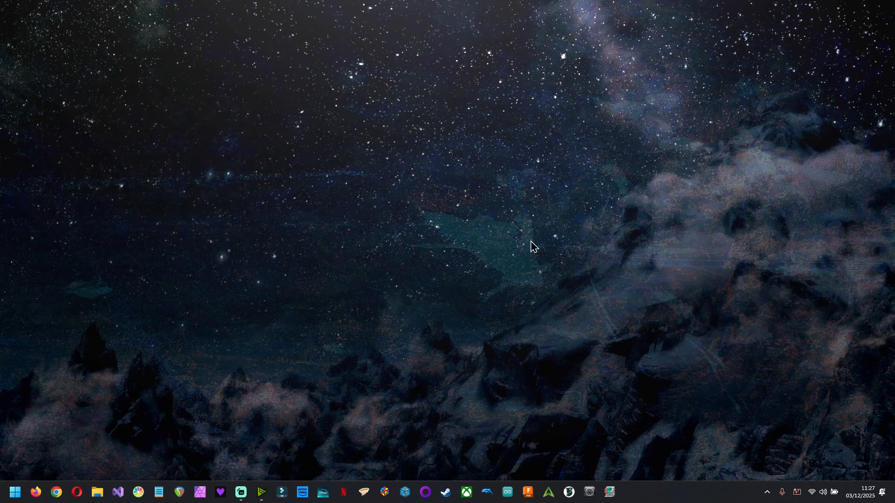
pyautogui.hotkey('alt', 'Tab')
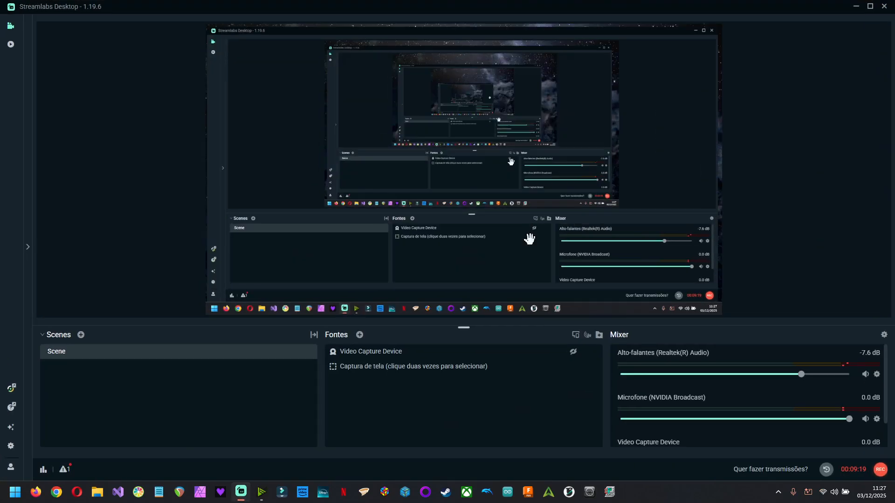